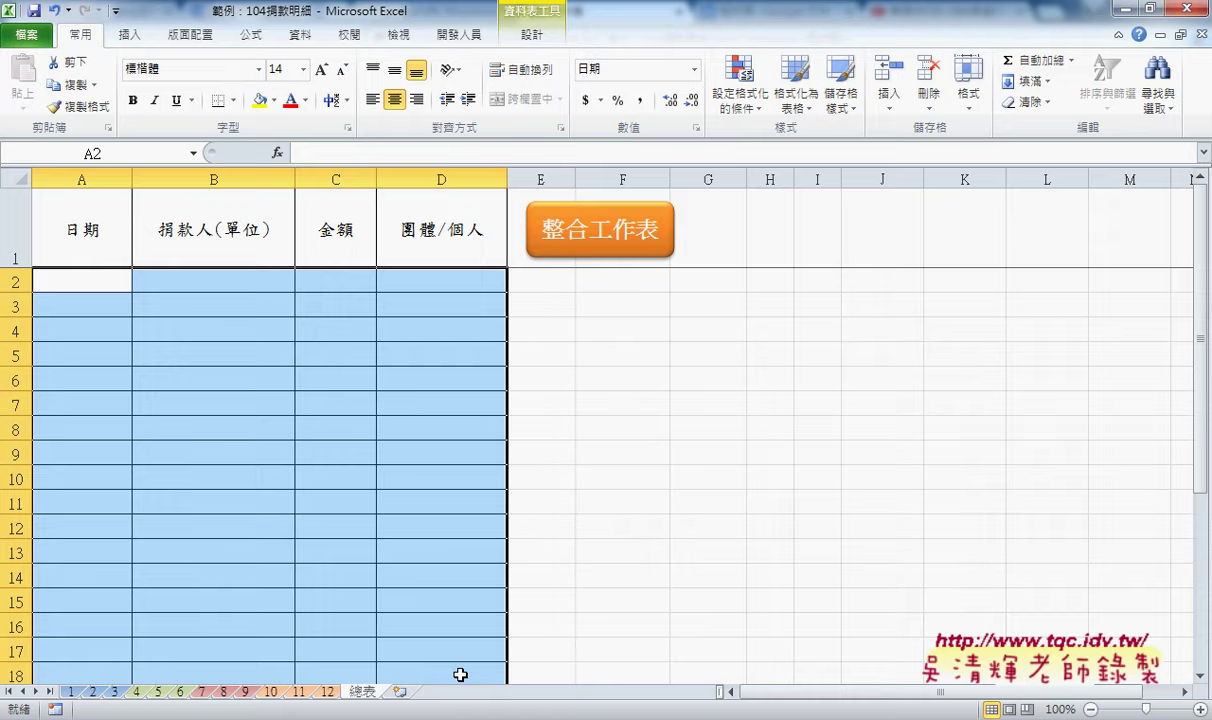
Run the 整合工作表 macro to merge the monthly donation sheets into 總表
left_click(793, 580)
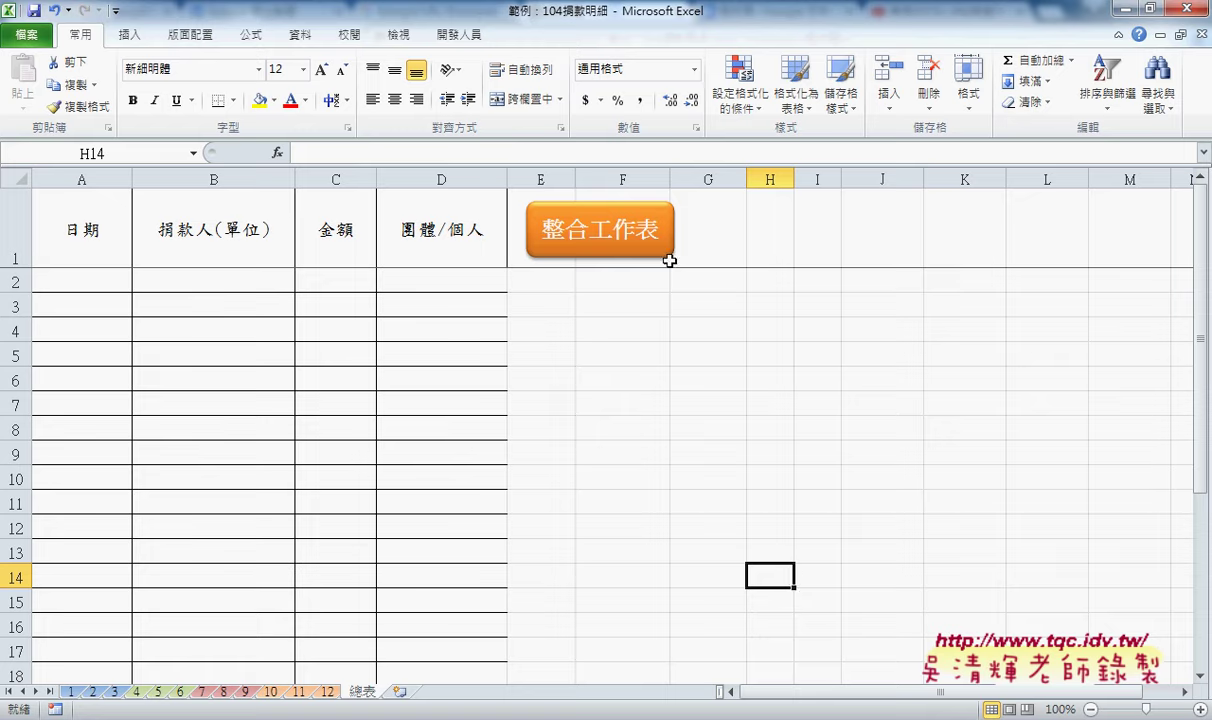
left_click(626, 262)
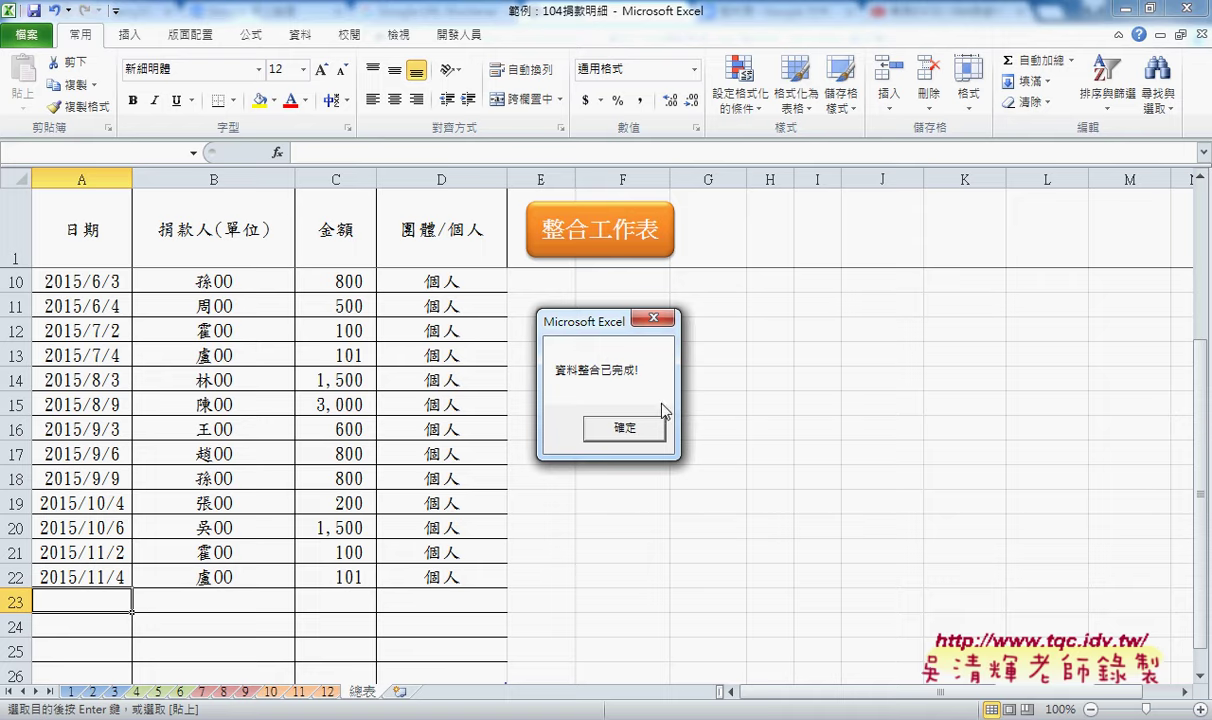
Dismiss the completion message and select the merged records in A2:D24, back at row 2
left_click(637, 432)
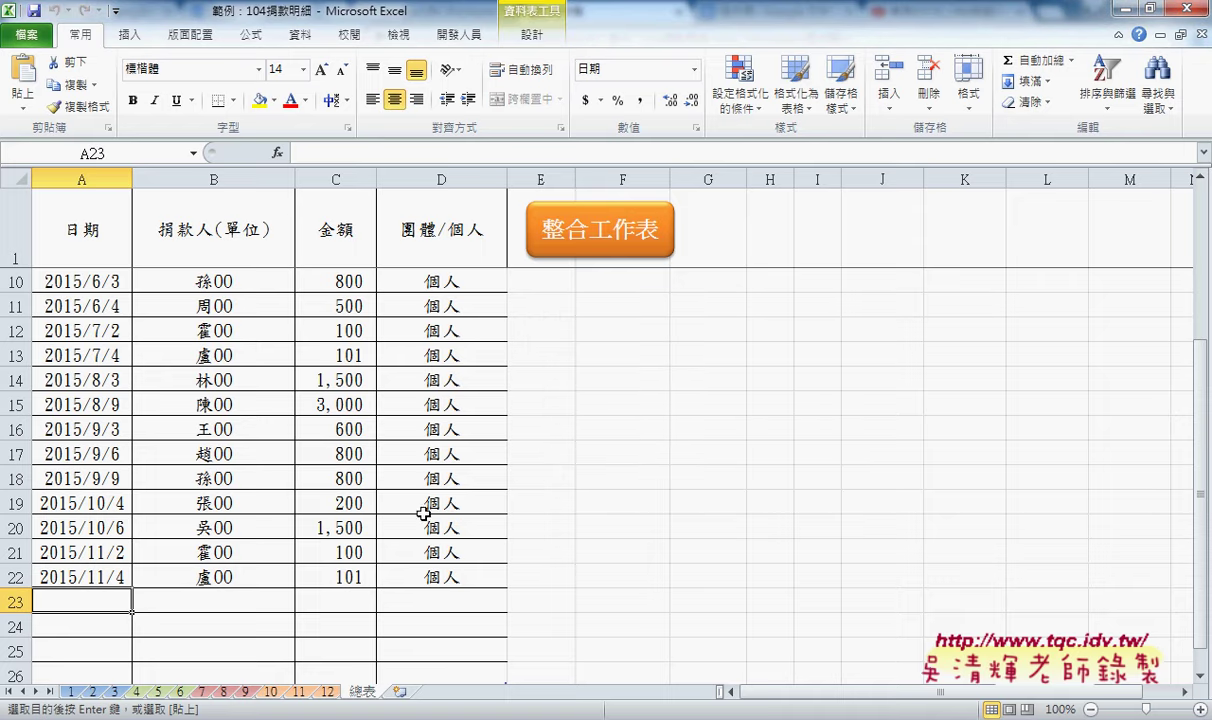
scroll(390, 525, "up", 3)
mouse_move(95, 281)
left_mouse_down()
mouse_move(439, 637)
mouse_move(443, 579)
left_mouse_up()
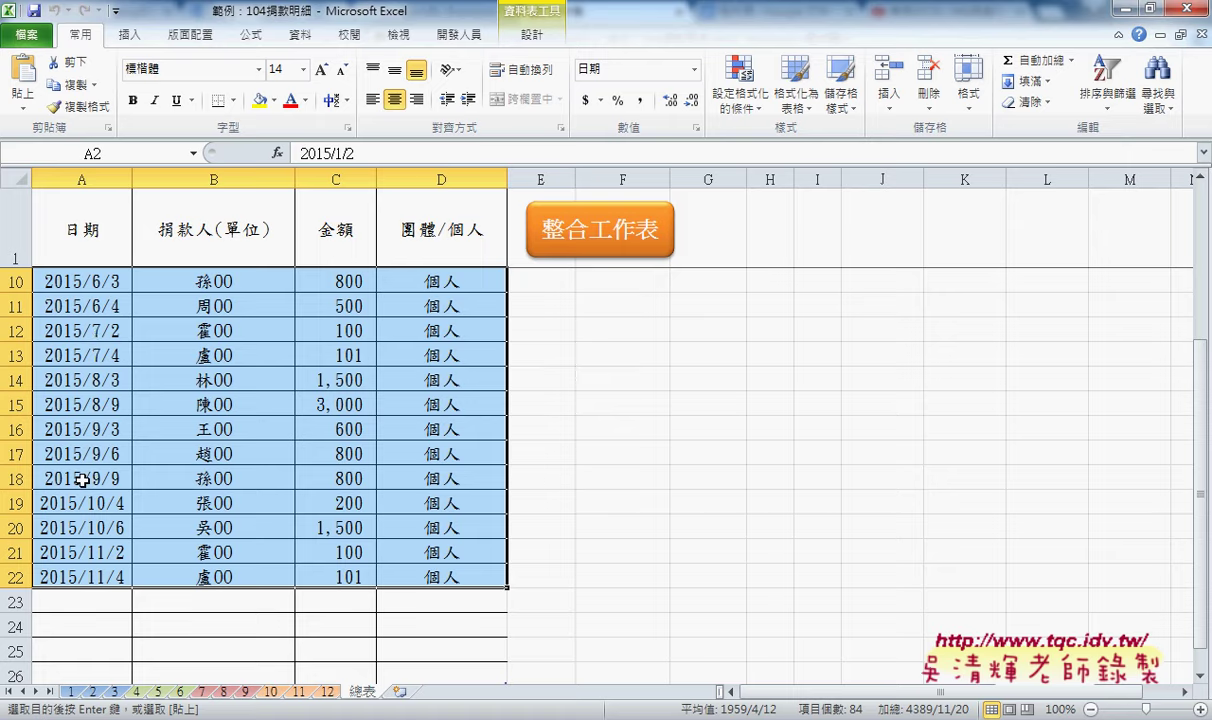
scroll(82, 480, "up", 3)
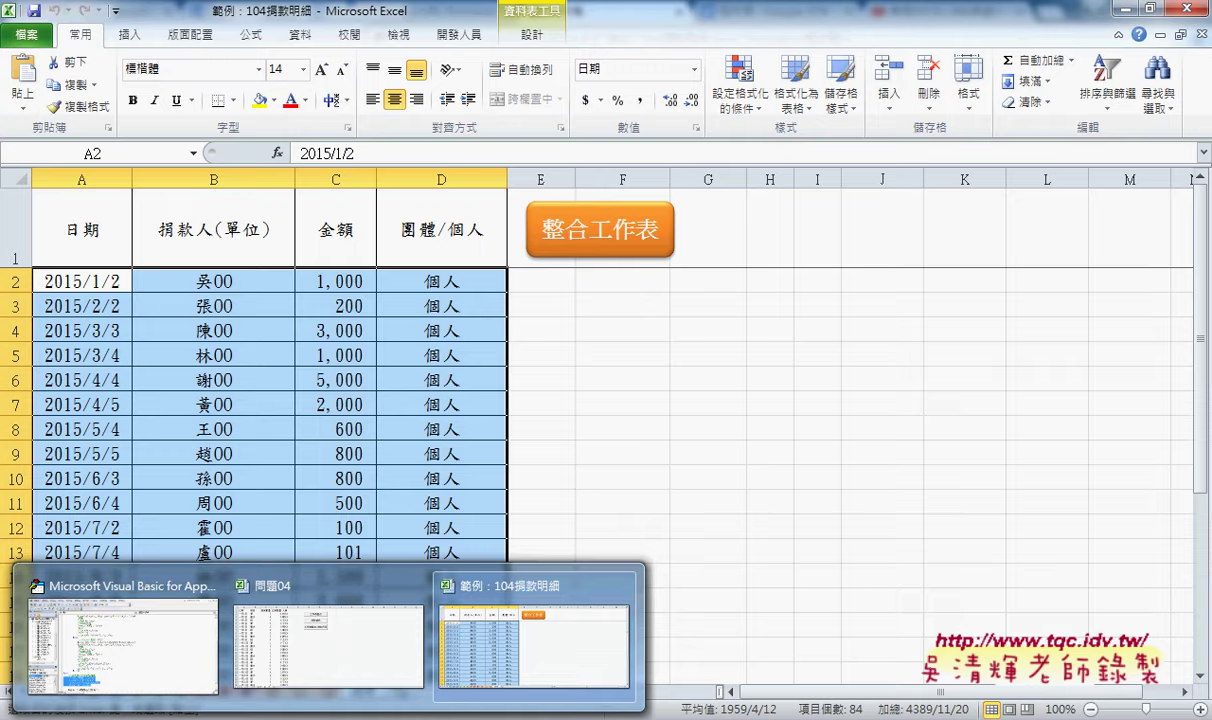
Bring up 問題04's 第一季 sheet, inspect the date text in A2, and show the 開發人員 tools
left_click(327, 640)
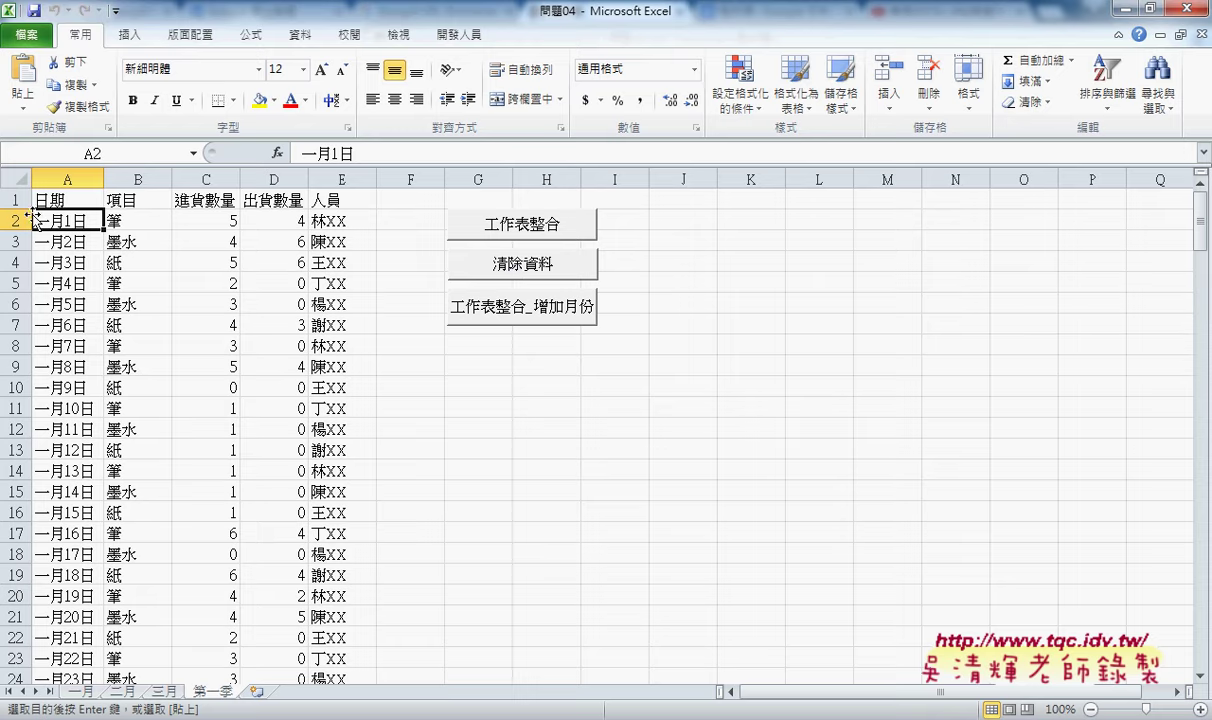
left_click(62, 198)
left_click(60, 219)
left_click(432, 36)
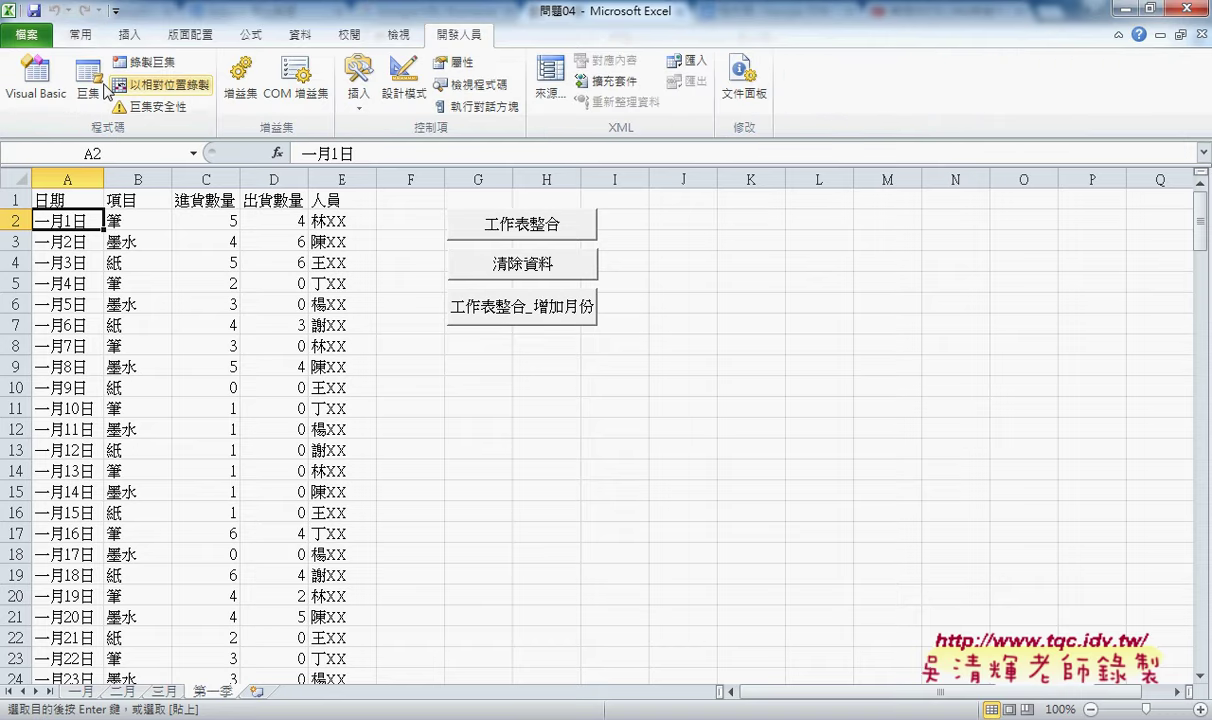
Launch the Visual Basic editor and close the 104捐款明細 code, leaving 問題04's Module1
left_click(36, 80)
left_click_drag(562, 45, 352, 44)
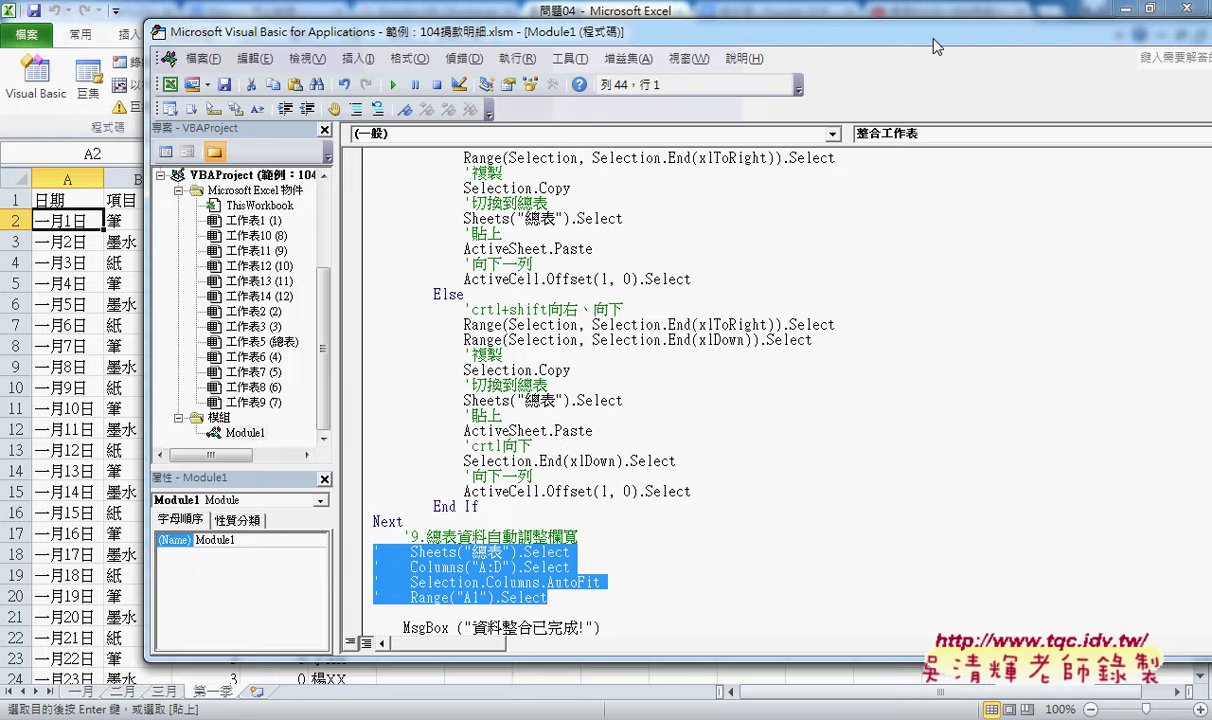
left_click_drag(932, 45, 724, 51)
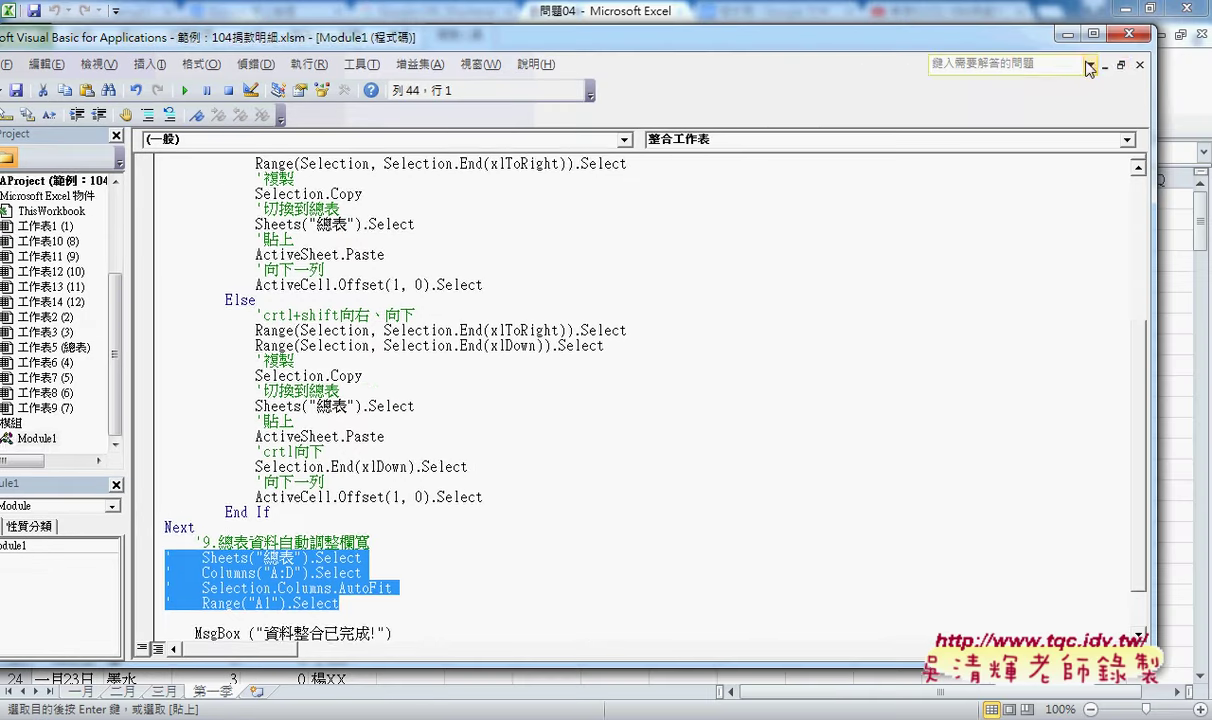
left_click(1139, 66)
left_click_drag(466, 38, 558, 26)
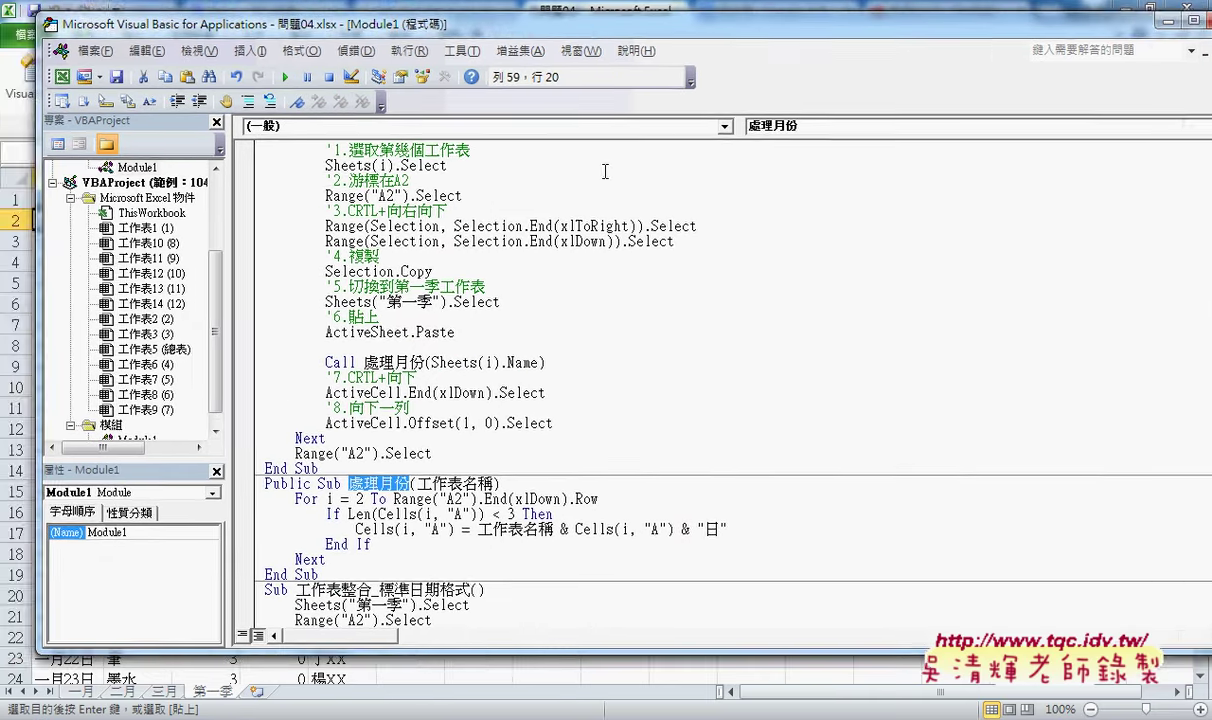
scroll(570, 367, "down", 1)
scroll(570, 367, "down", 2)
scroll(570, 367, "down", 3)
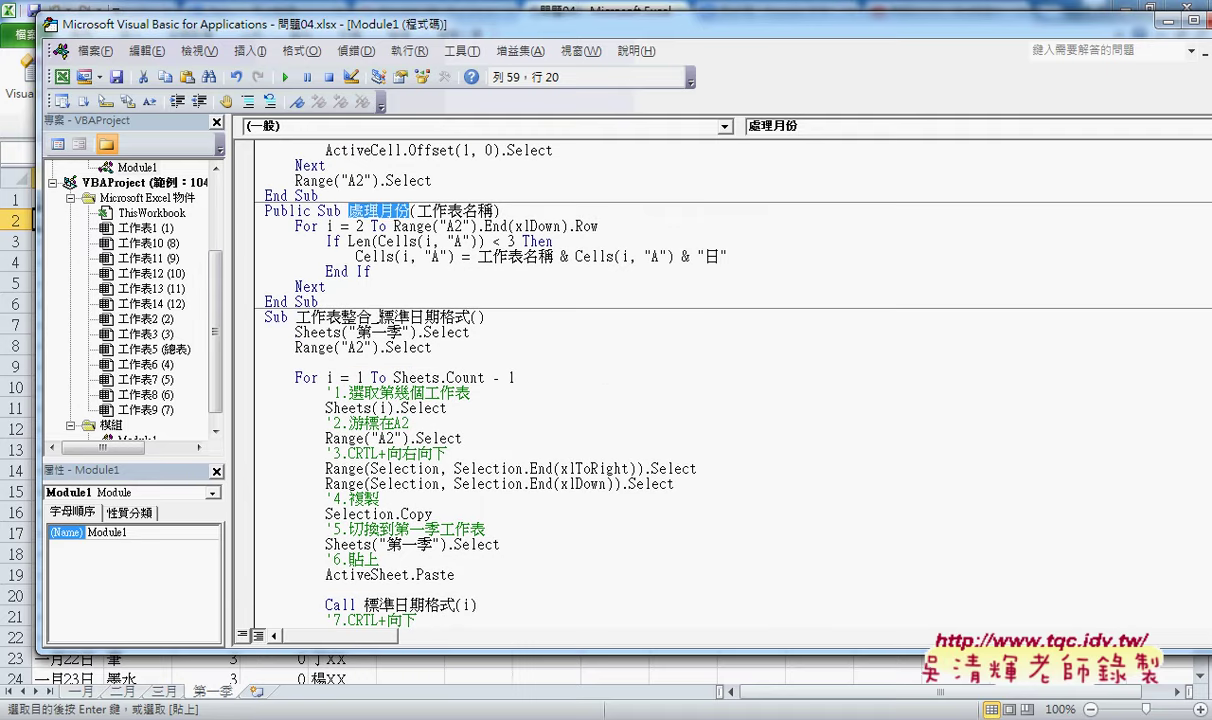
Highlight the 處理月份 procedure name and the Call line that invokes it
left_click(375, 314)
scroll(390, 318, "up", 3)
scroll(390, 318, "up", 3)
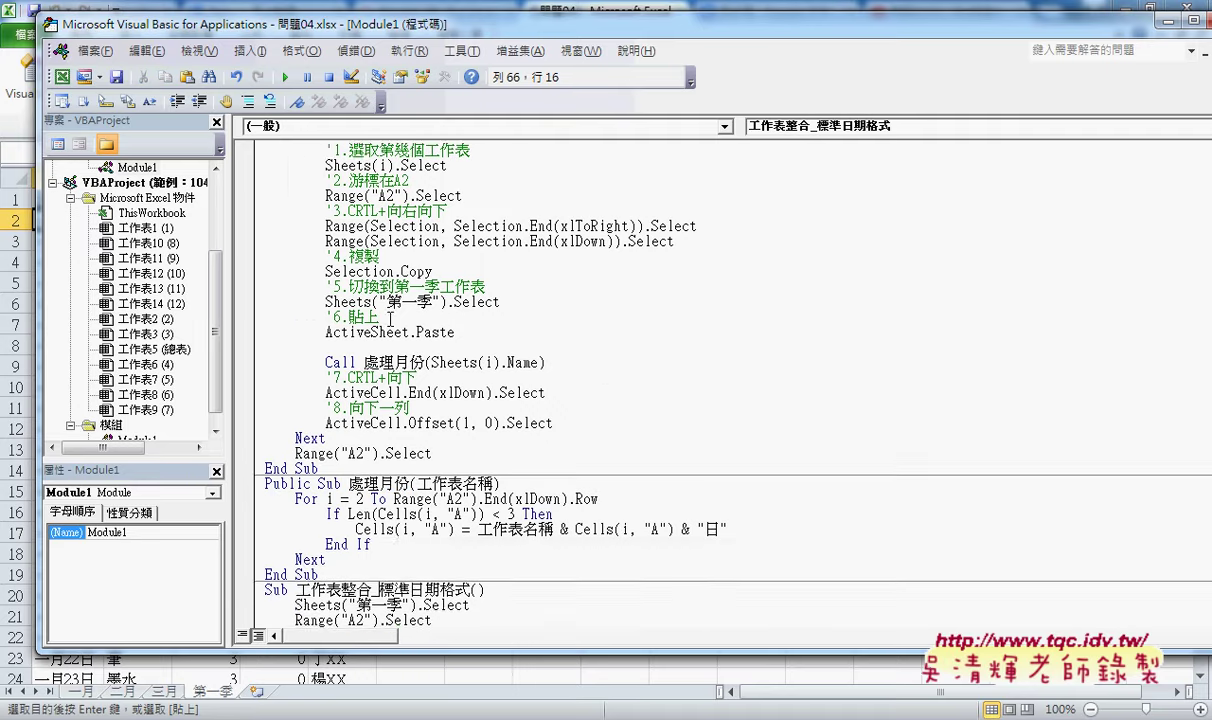
scroll(390, 318, "up", 2)
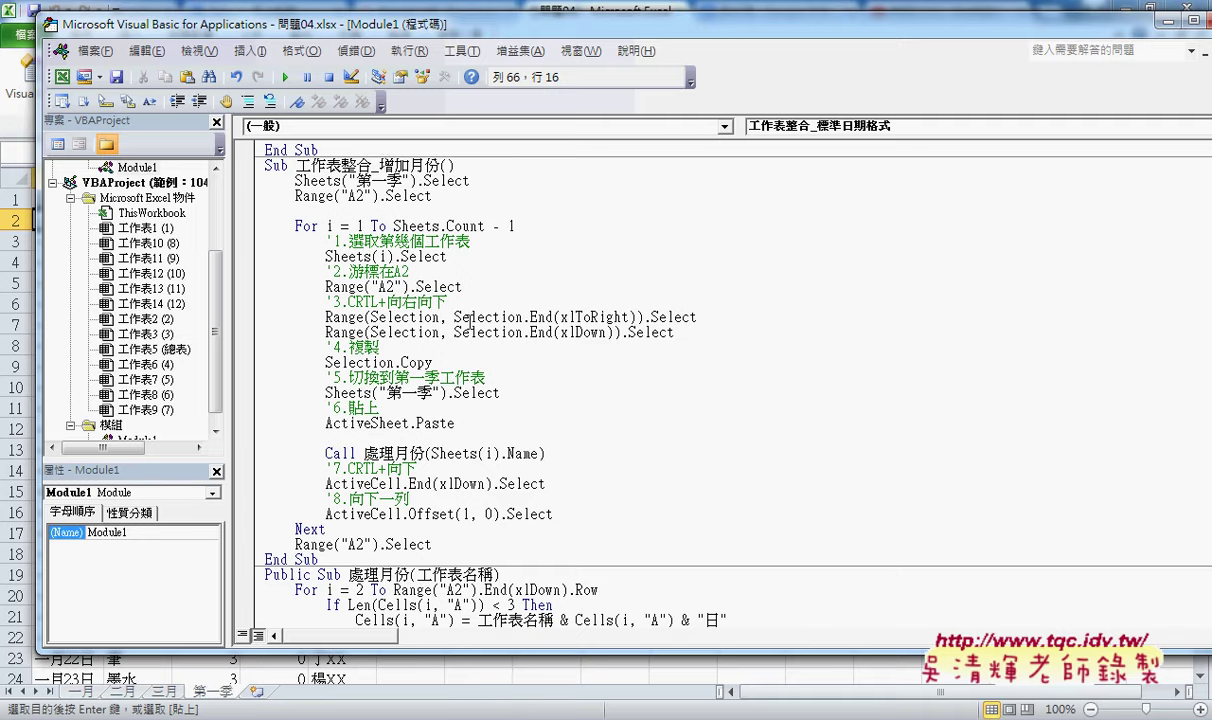
scroll(459, 351, "down", 3)
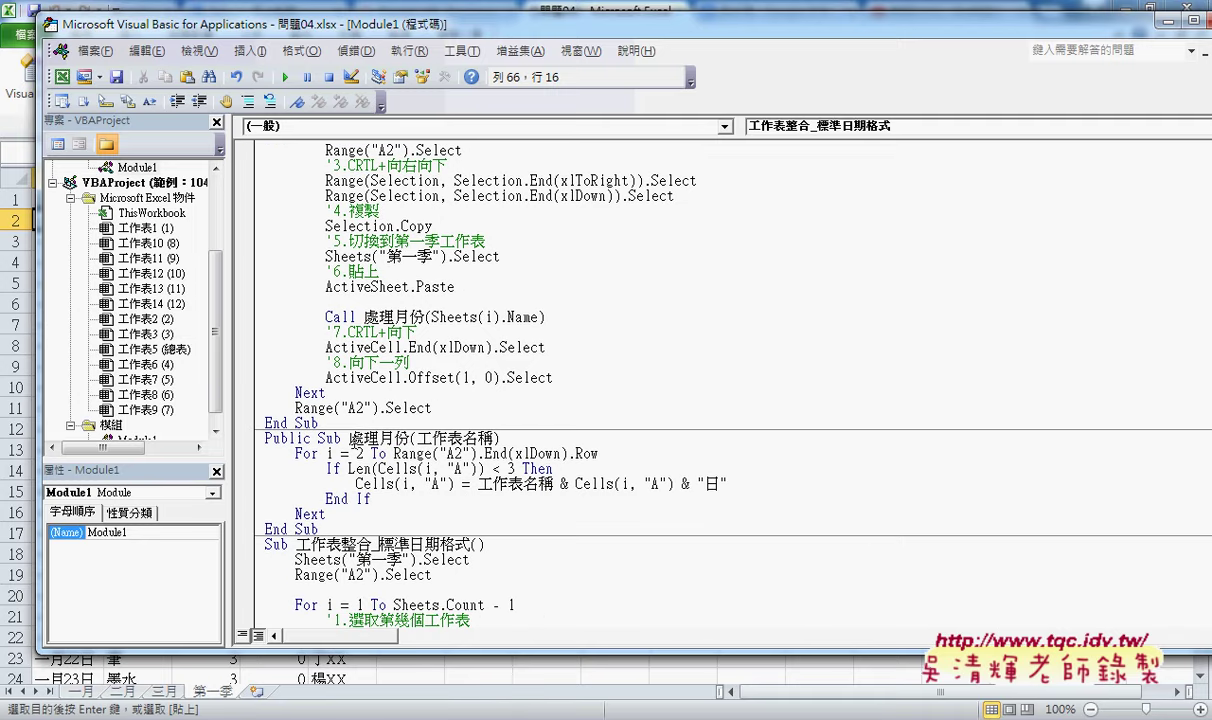
left_click_drag(349, 440, 410, 440)
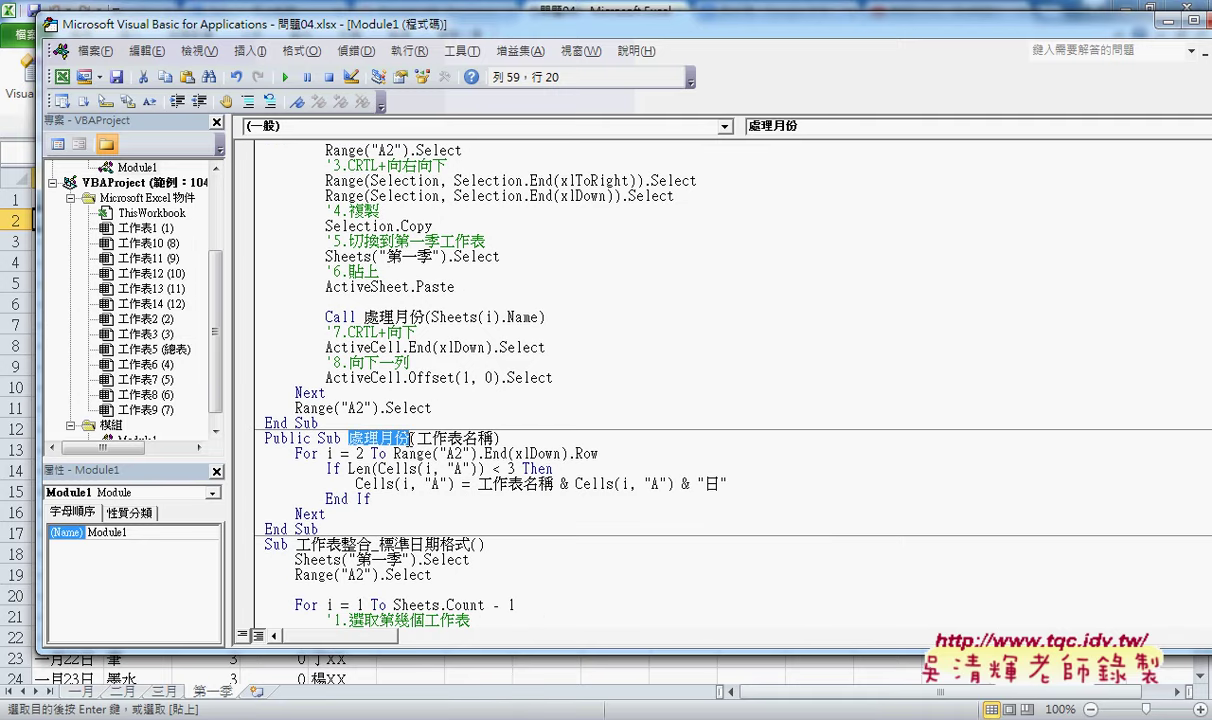
scroll(392, 417, "down", 1)
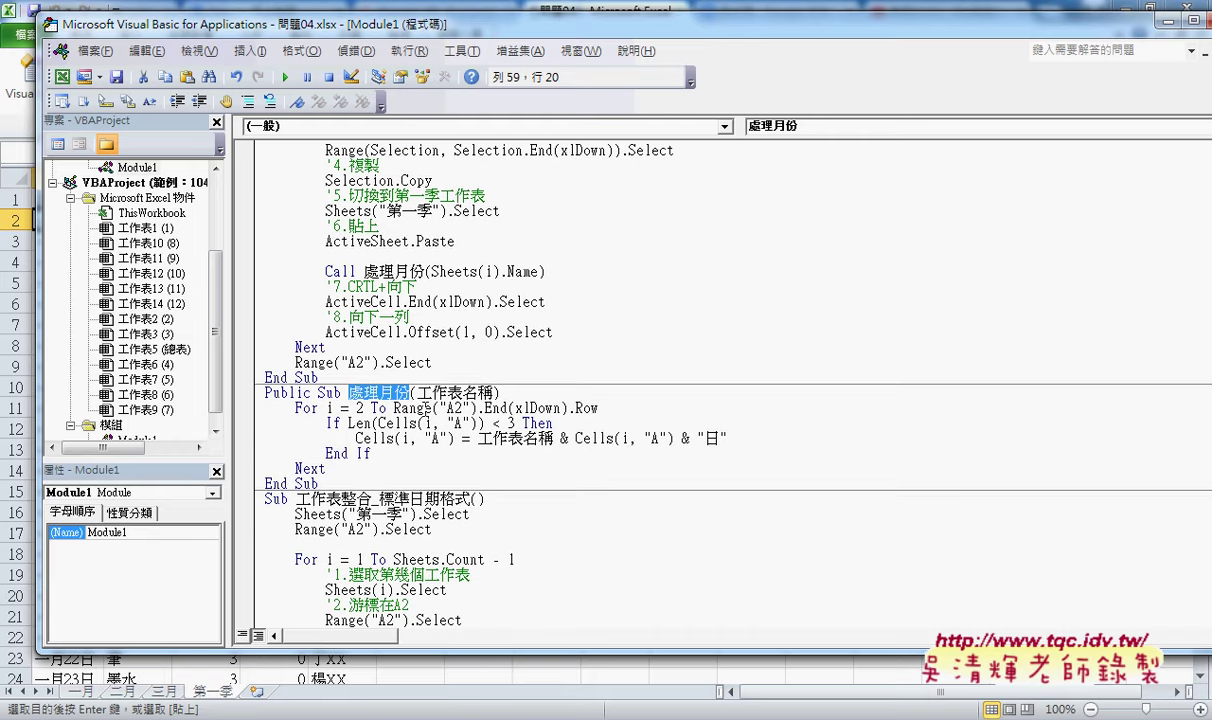
left_click_drag(325, 271, 540, 272)
Trace how Sheets(i).Name passes as 工作表名稱 into 處理月份's date-building expression
left_click(430, 271)
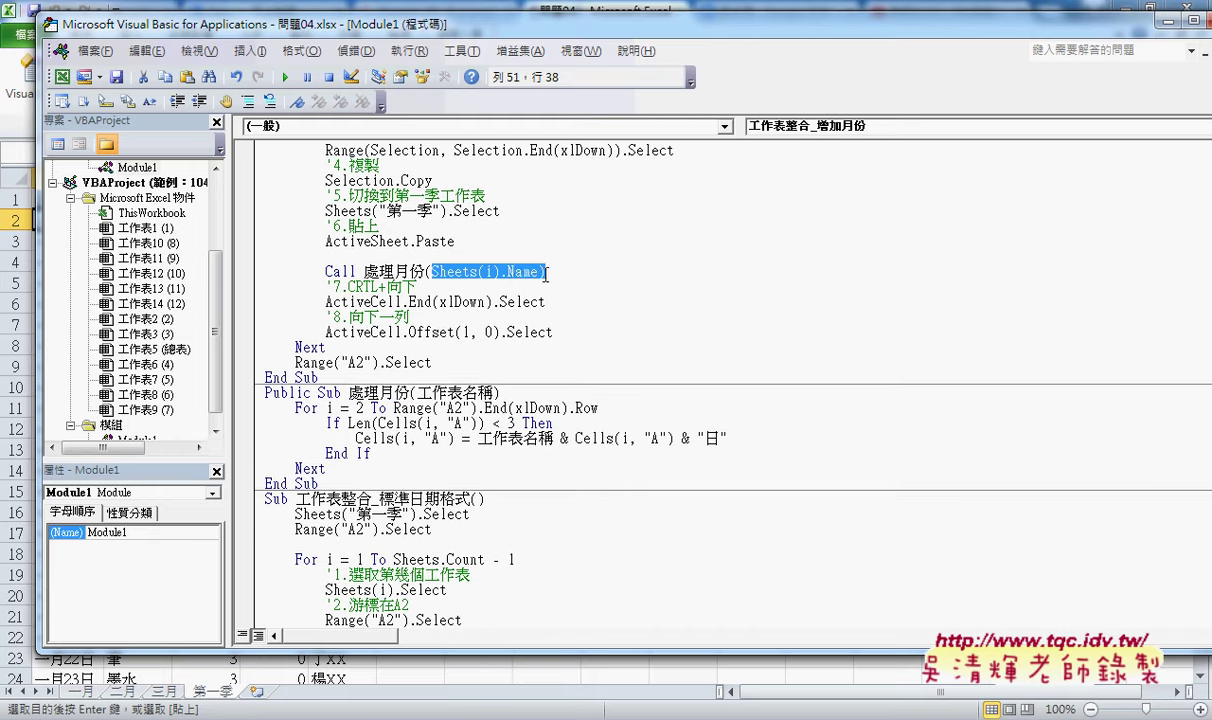
left_click_drag(417, 393, 491, 392)
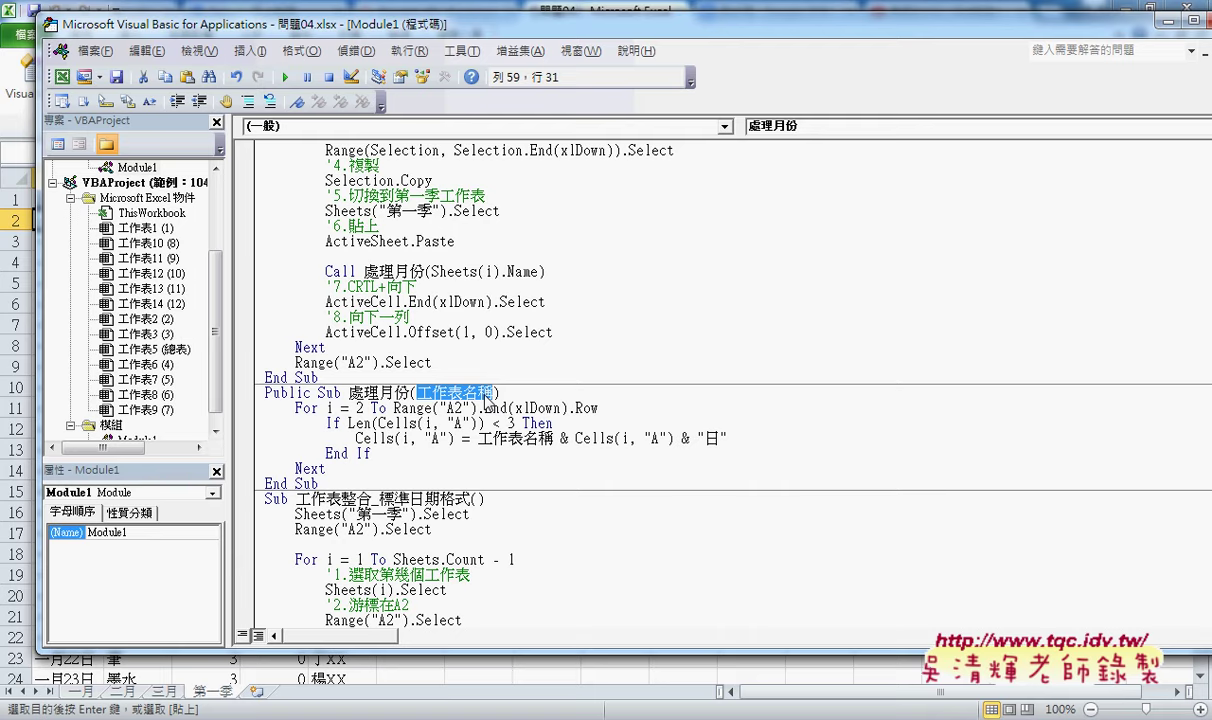
left_click_drag(479, 438, 553, 444)
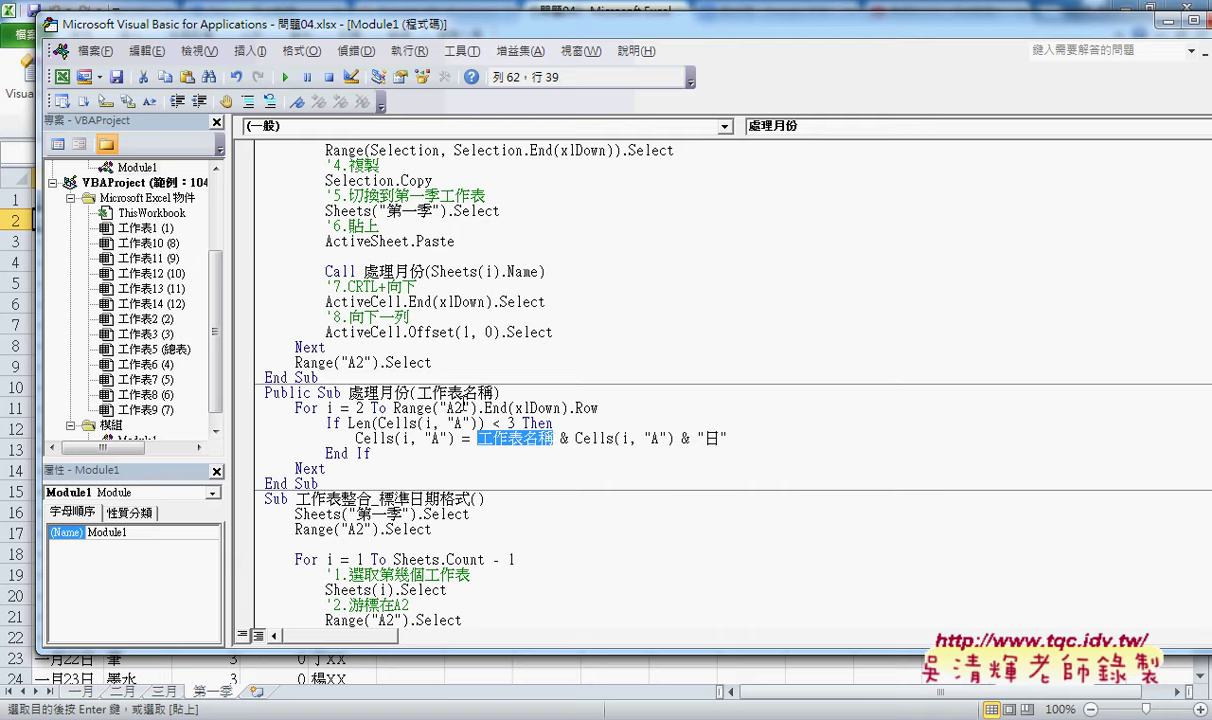
left_click_drag(417, 393, 495, 393)
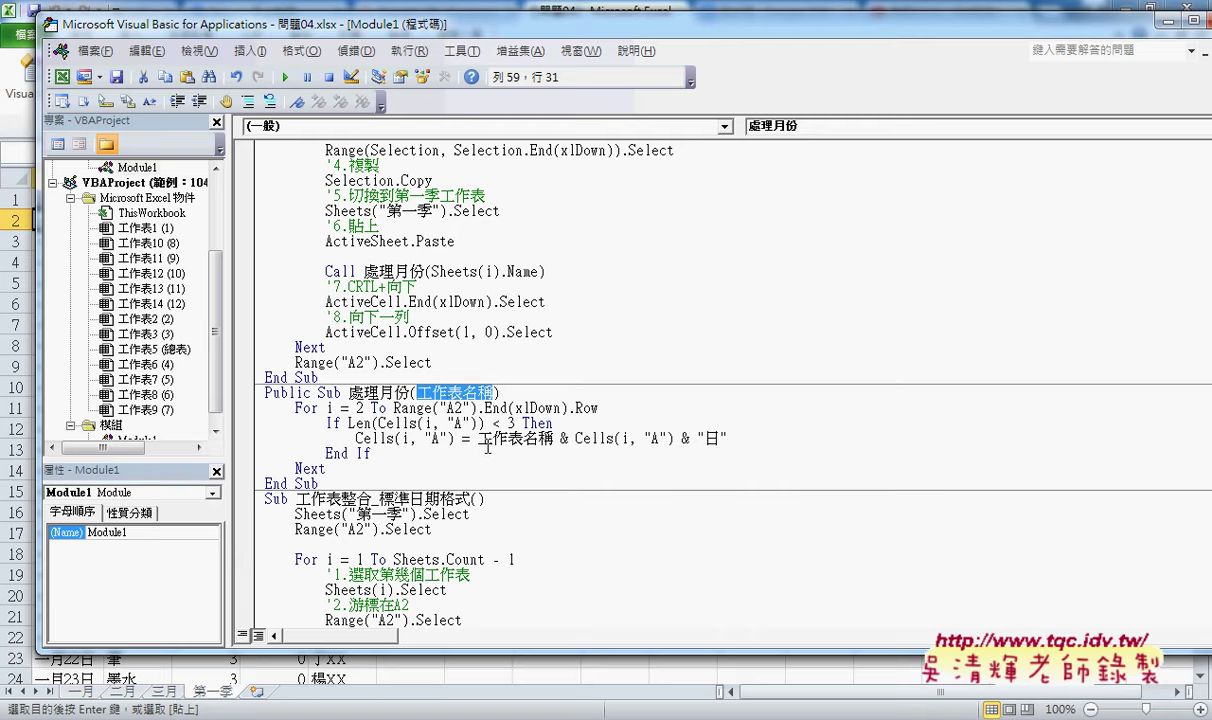
left_click_drag(477, 438, 727, 440)
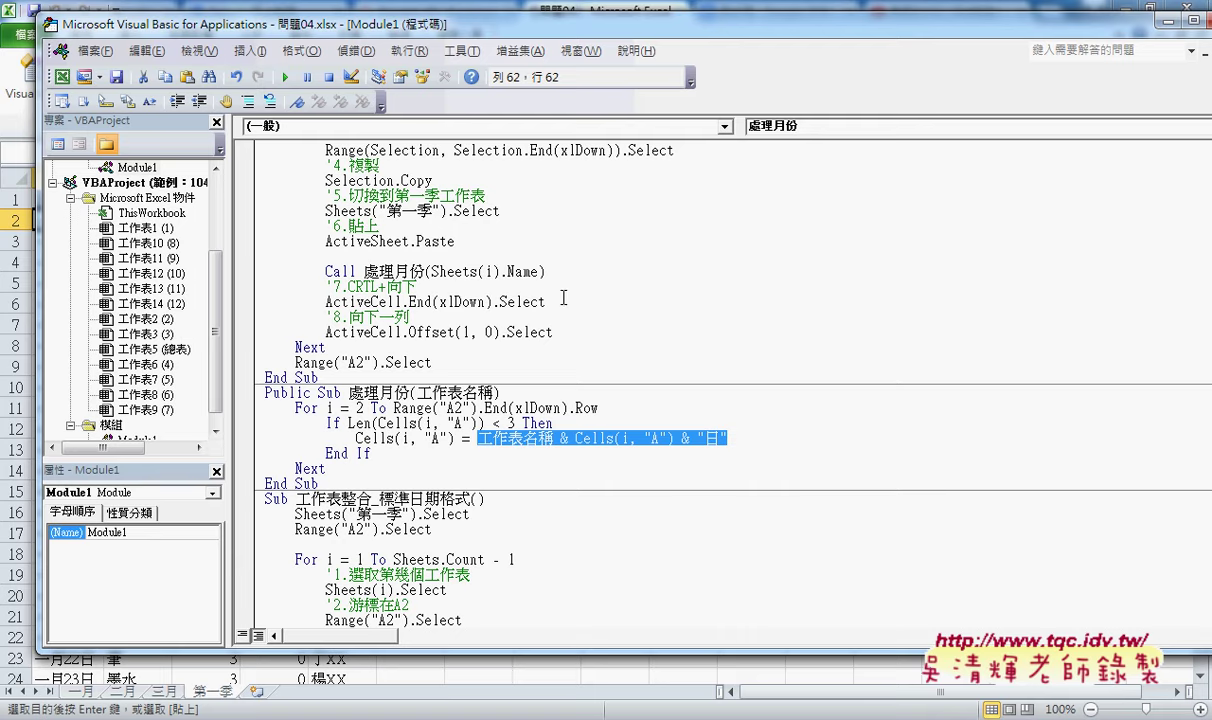
mouse_move(318, 484)
left_mouse_down()
mouse_move(265, 453)
mouse_move(255, 392)
left_mouse_up()
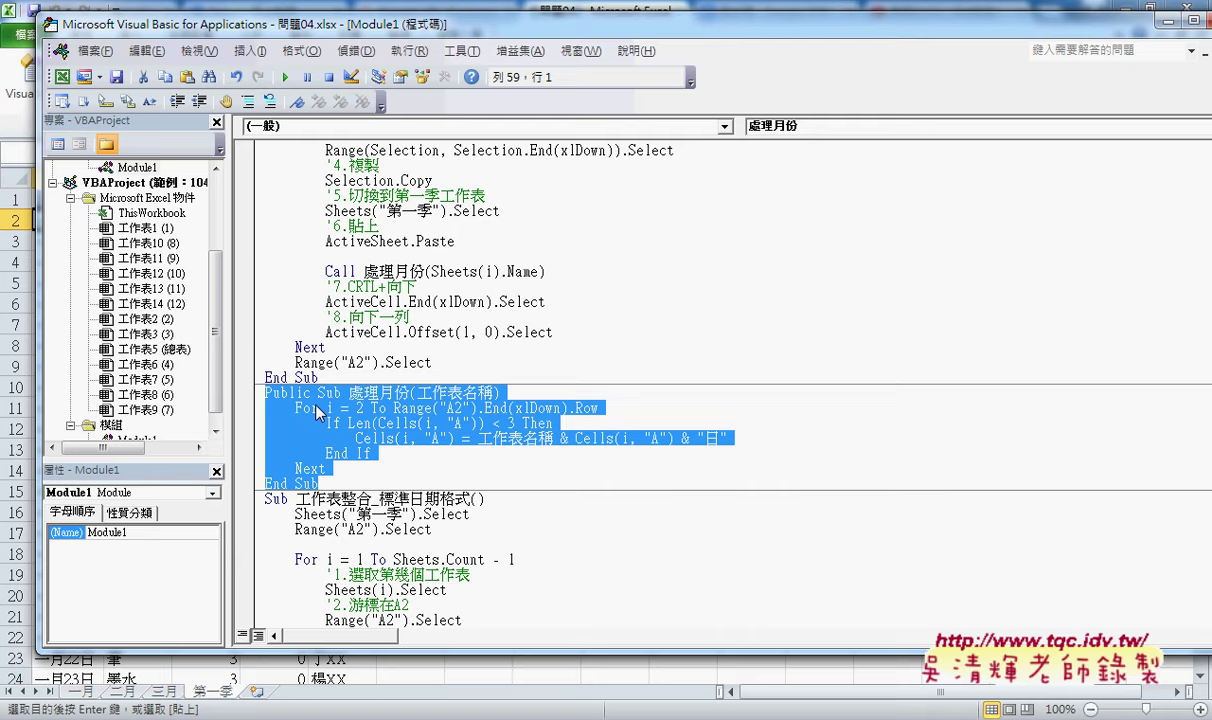
left_click_drag(325, 271, 546, 271)
left_click_drag(317, 440, 272, 392)
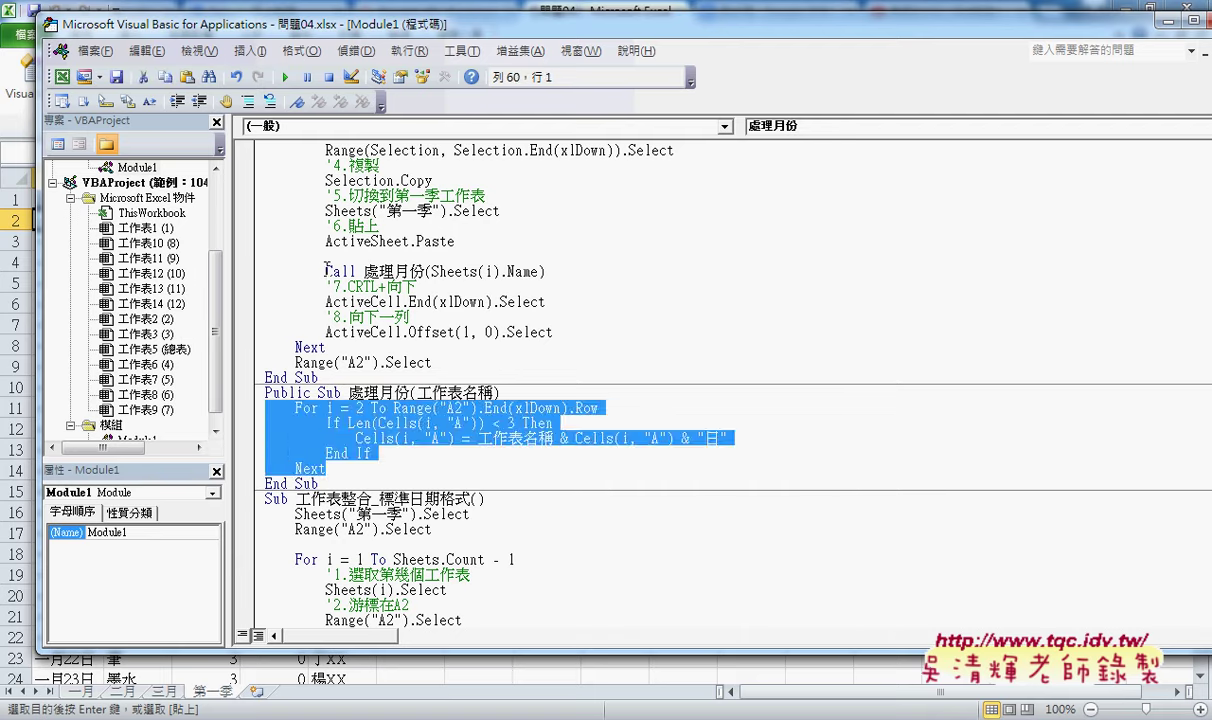
left_click_drag(325, 271, 546, 271)
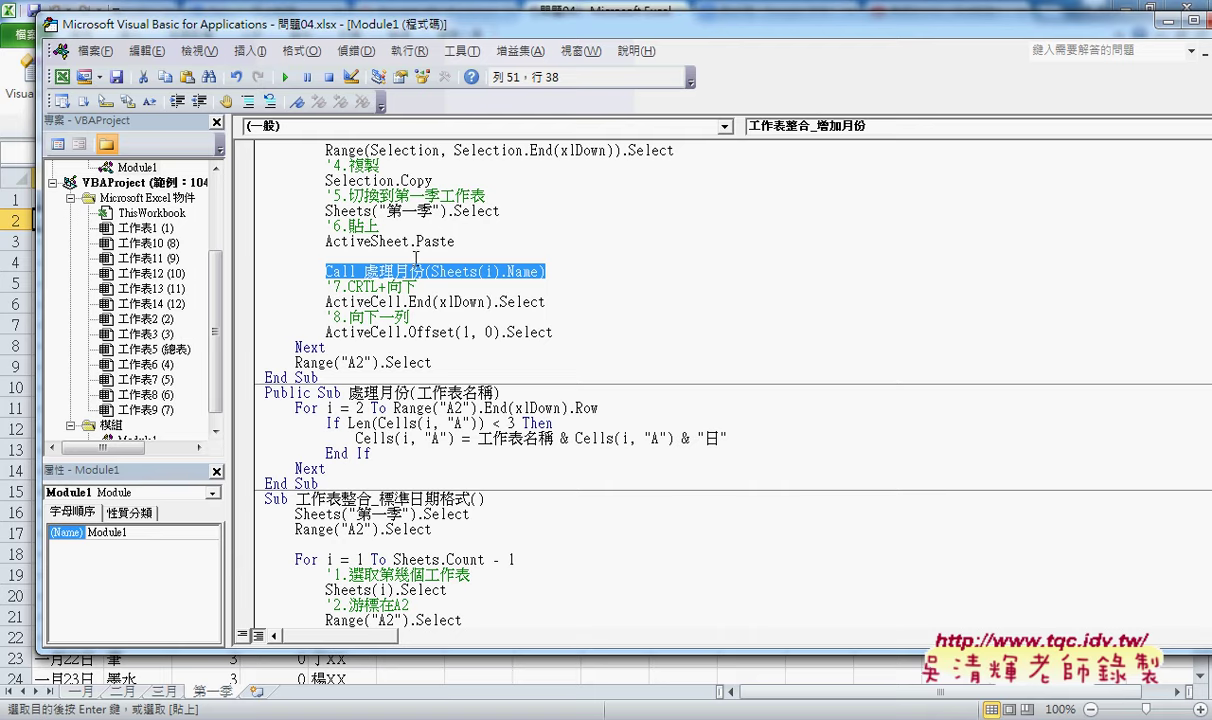
left_click(322, 393)
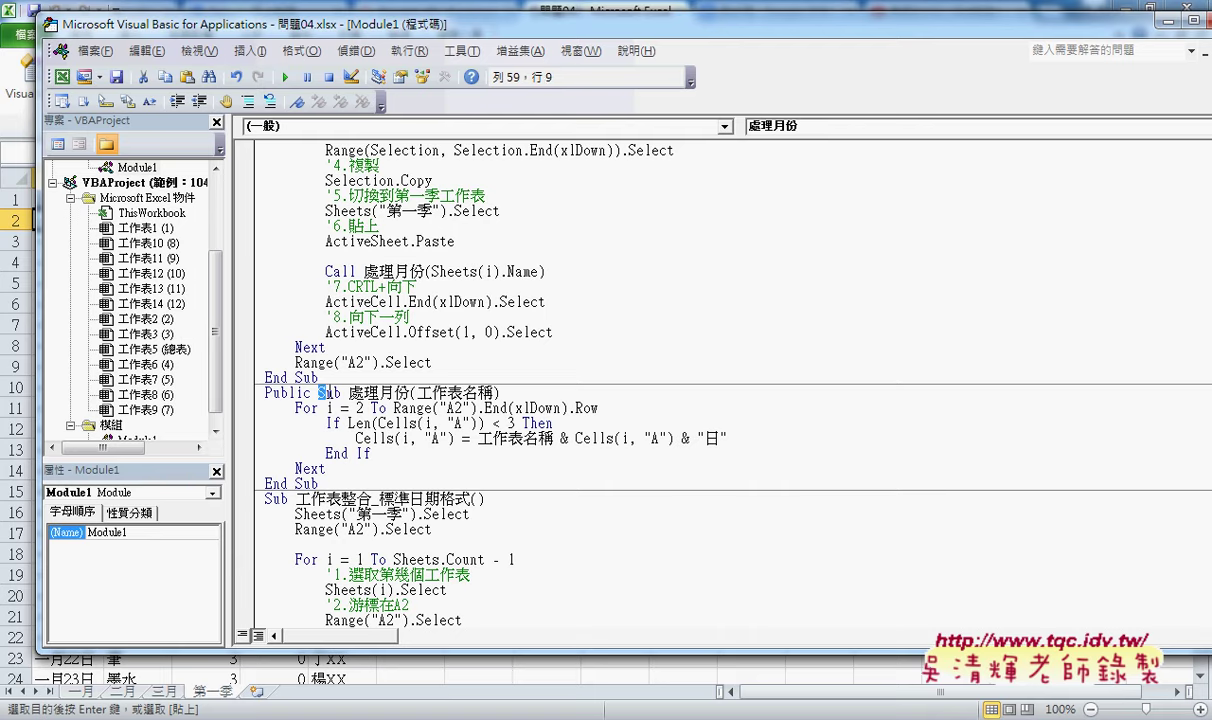
key("shift+Right")
Move the code editor aside and run 清除資料 to empty the 第一季 sheet
left_click_drag(458, 36, 597, 47)
scroll(650, 418, "down", 2)
scroll(660, 430, "down", 4)
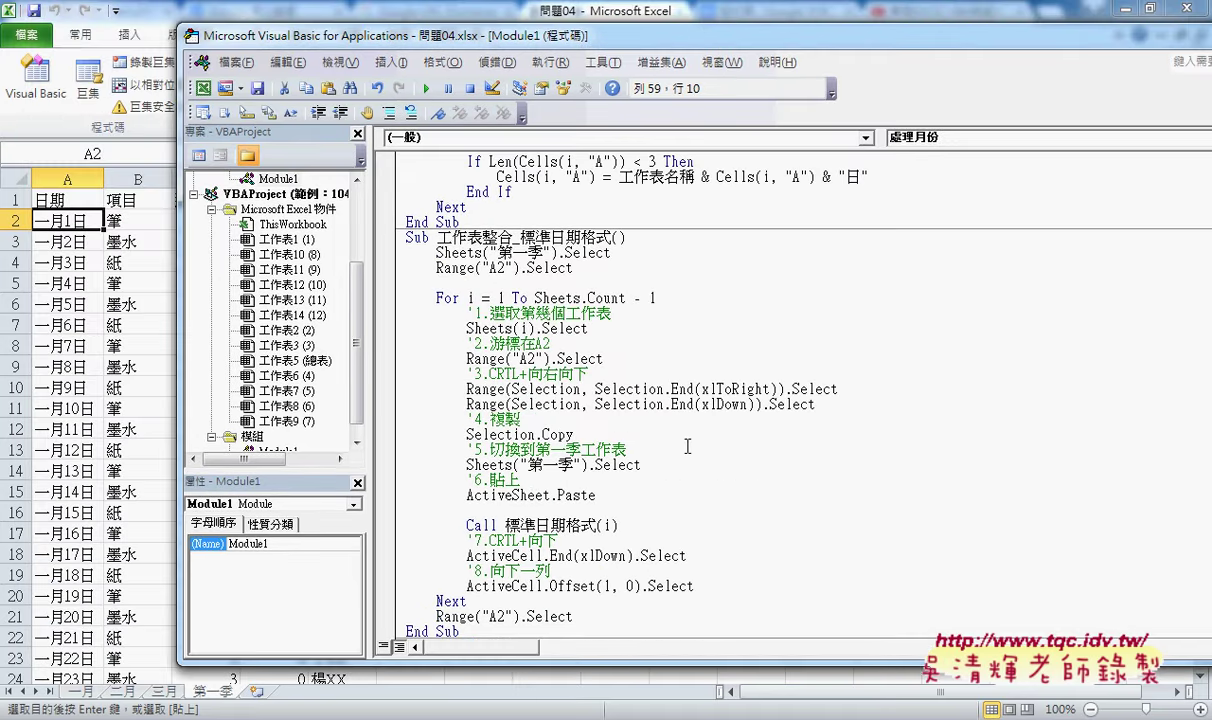
scroll(688, 446, "down", 1)
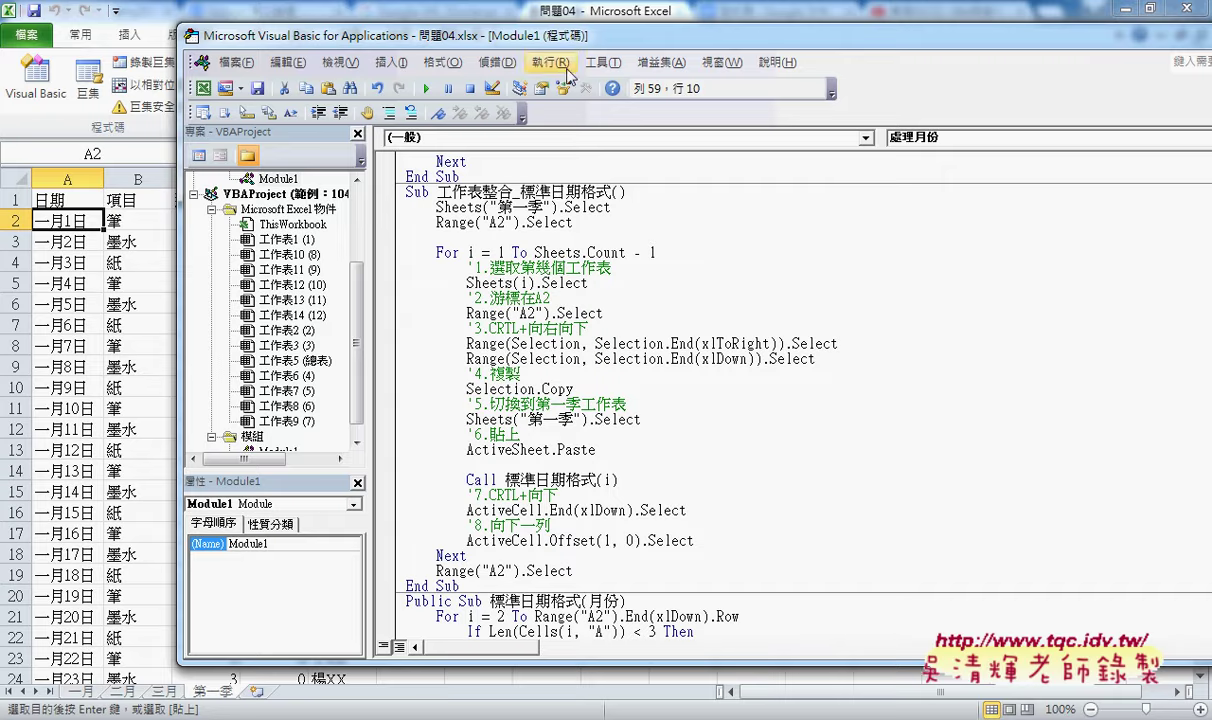
left_click_drag(587, 43, 912, 58)
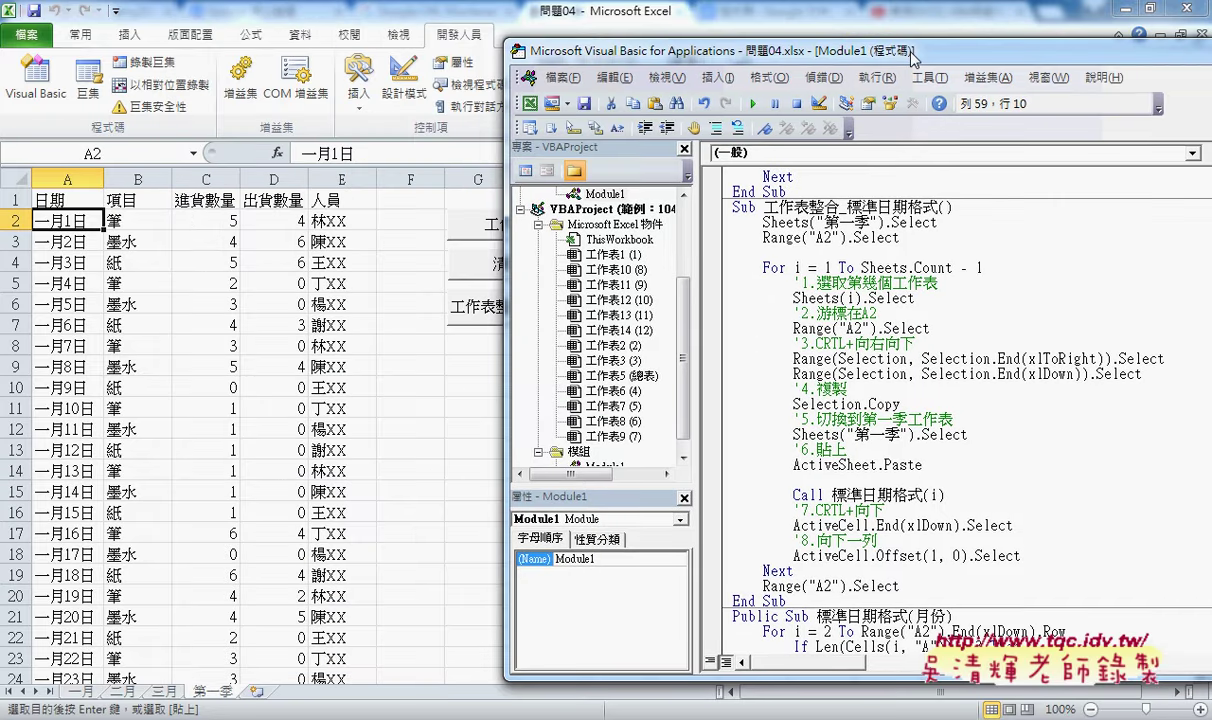
scroll(870, 354, "up", 4)
scroll(870, 354, "up", 3)
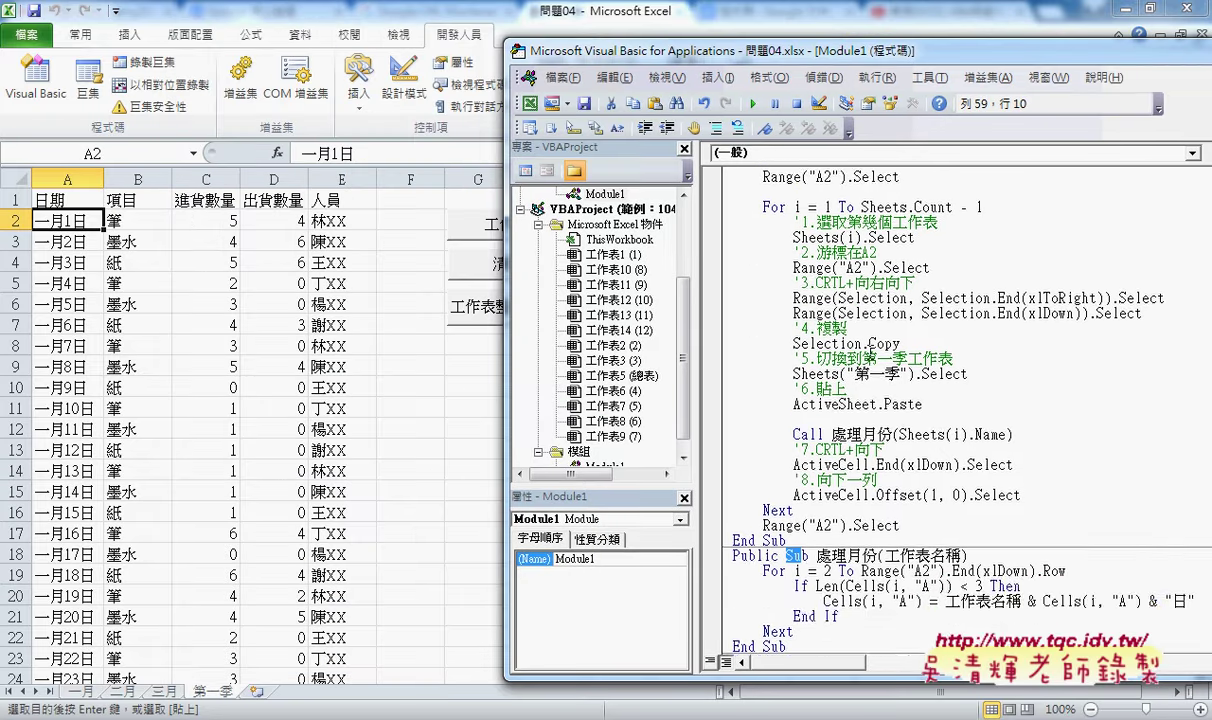
scroll(870, 354, "up", 3)
left_click(845, 207)
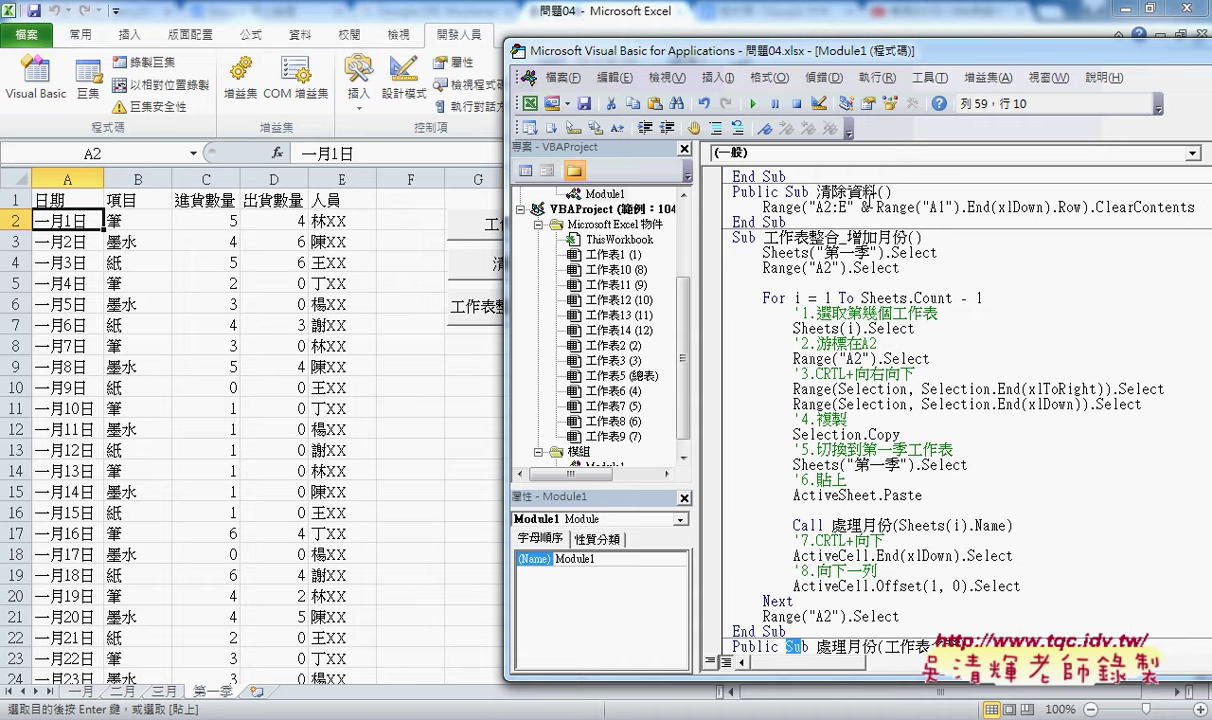
left_click(754, 104)
Run 工作表整合_標準日期格式 to refill 第一季 with dates from 2015/1/1
scroll(890, 400, "down", 4)
scroll(890, 400, "down", 4)
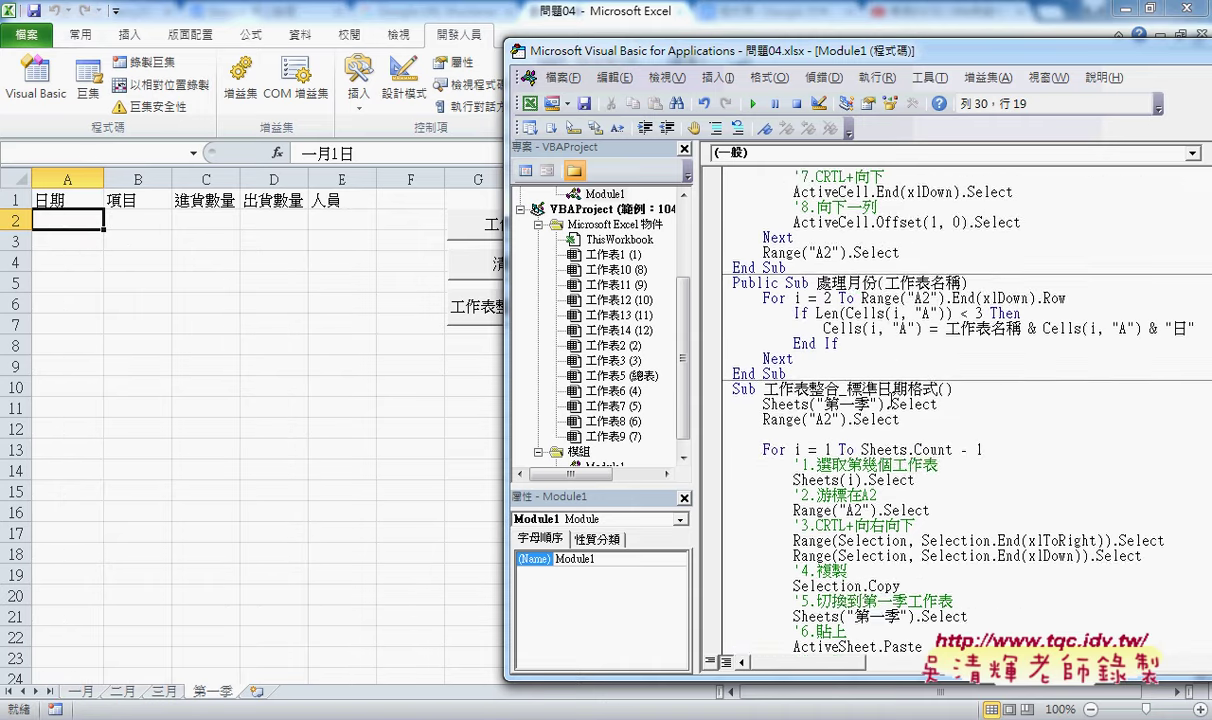
scroll(890, 400, "down", 3)
left_click_drag(846, 252, 938, 252)
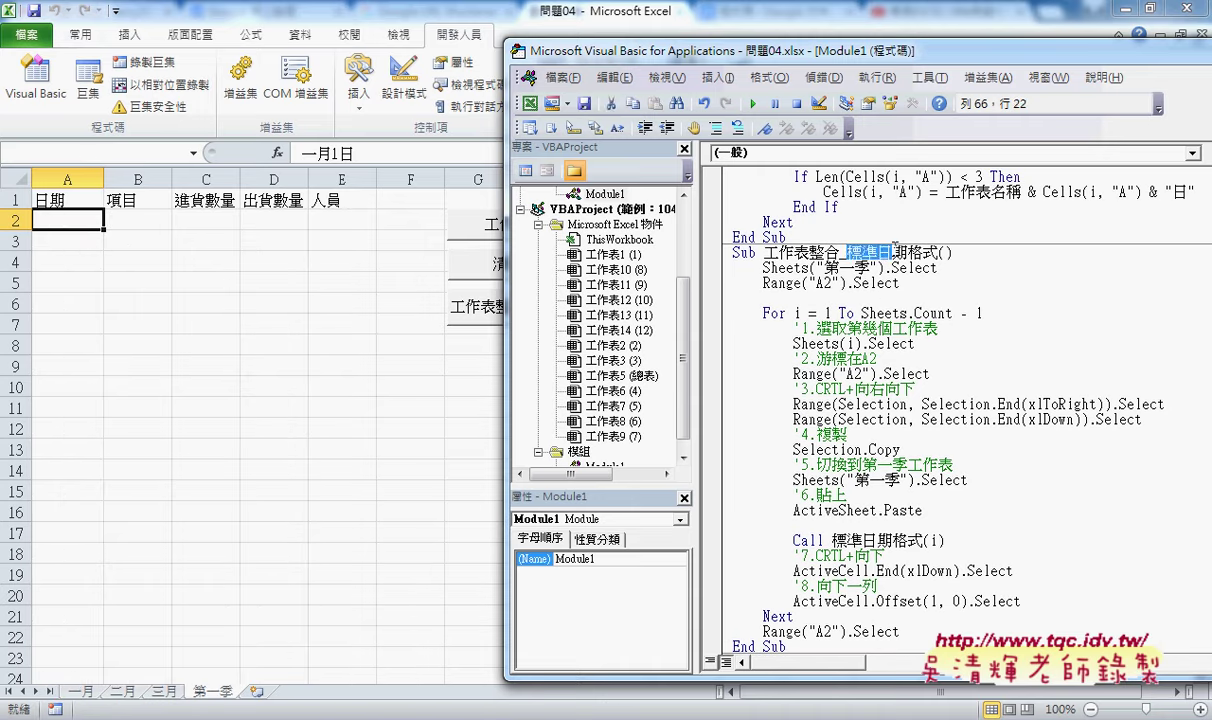
left_click(836, 389)
left_click(756, 104)
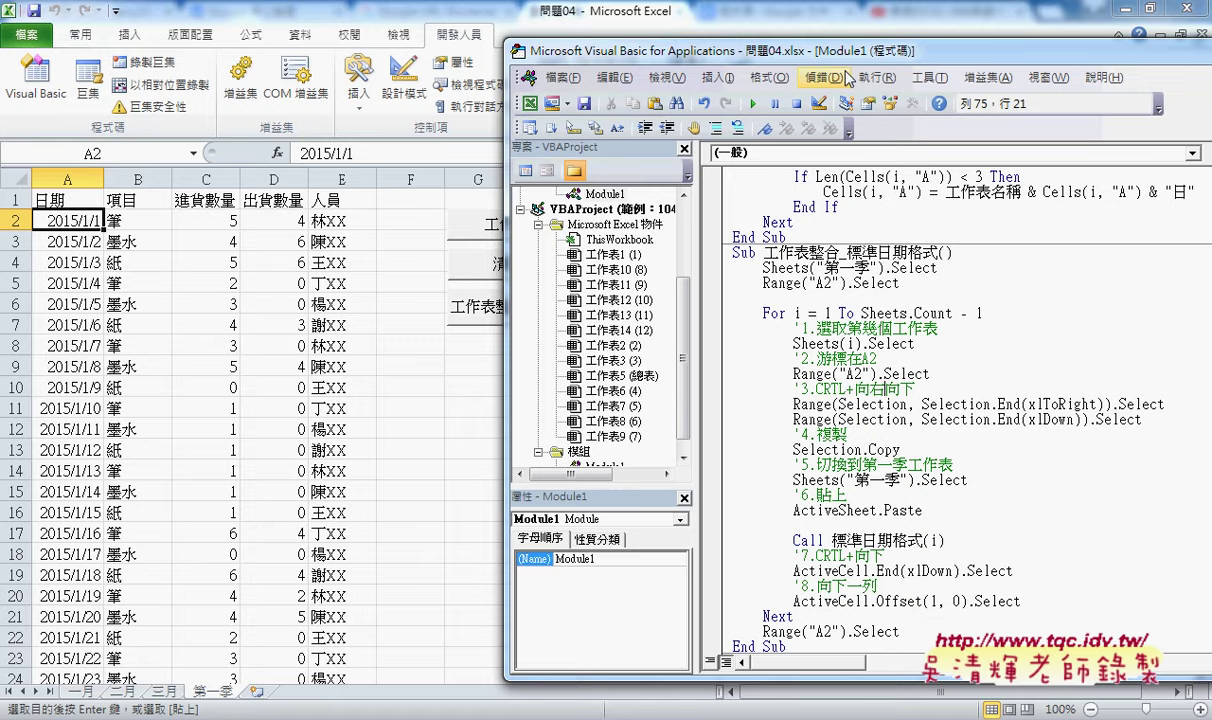
left_click_drag(848, 63, 612, 42)
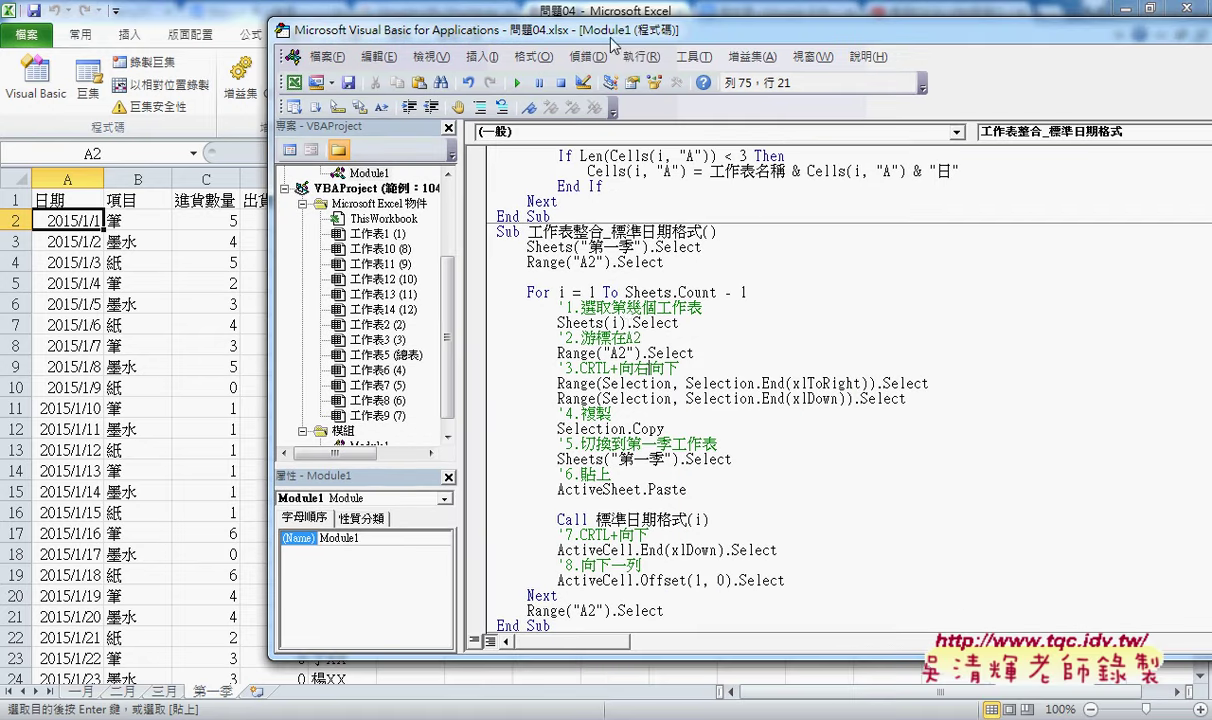
scroll(600, 460, "down", 3)
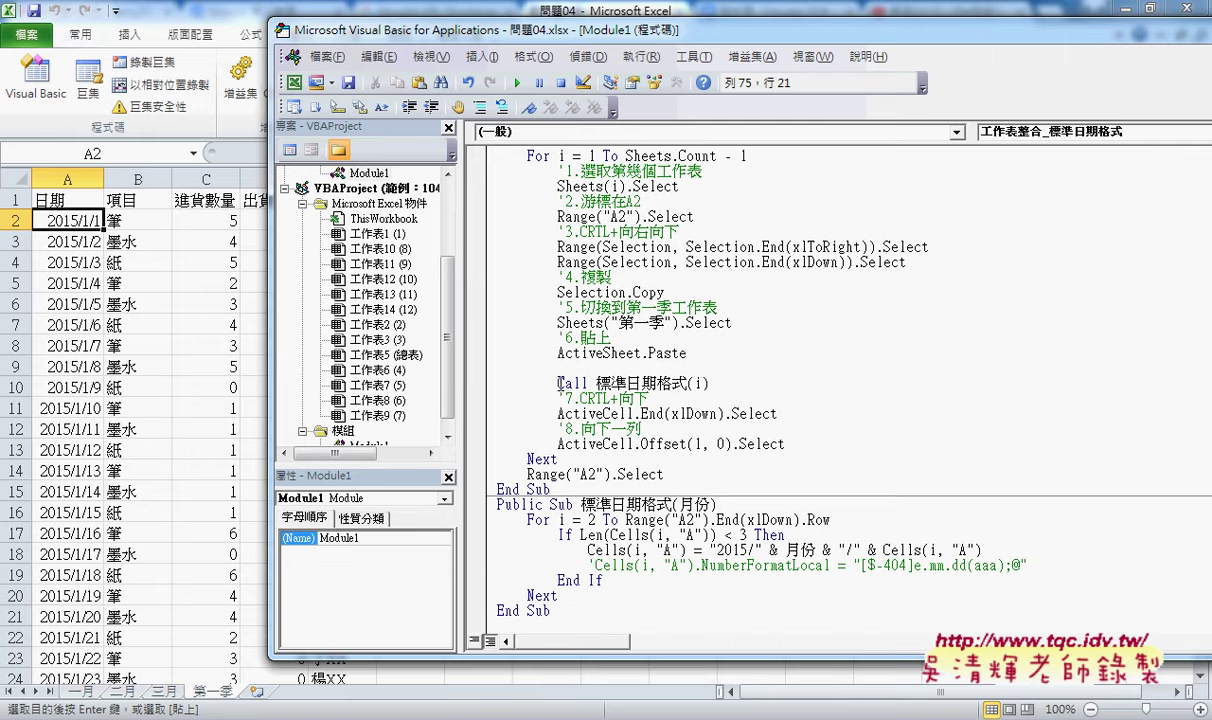
left_click_drag(557, 383, 589, 383)
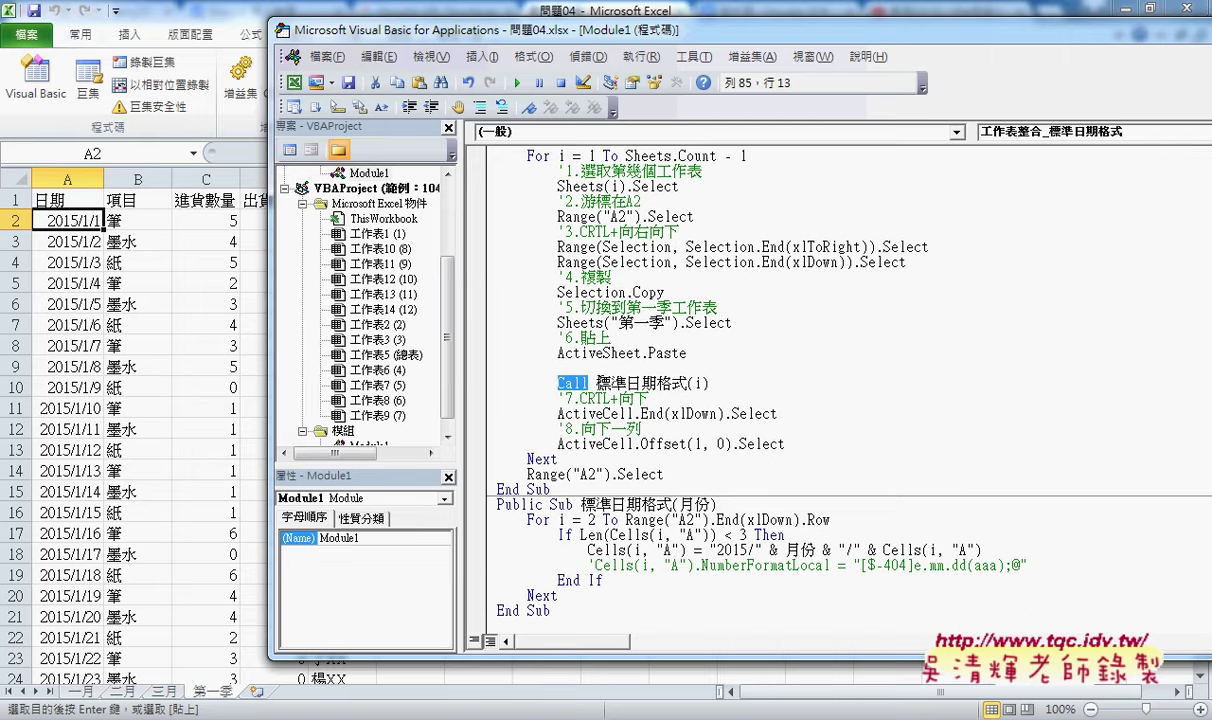
left_click_drag(596, 383, 689, 383)
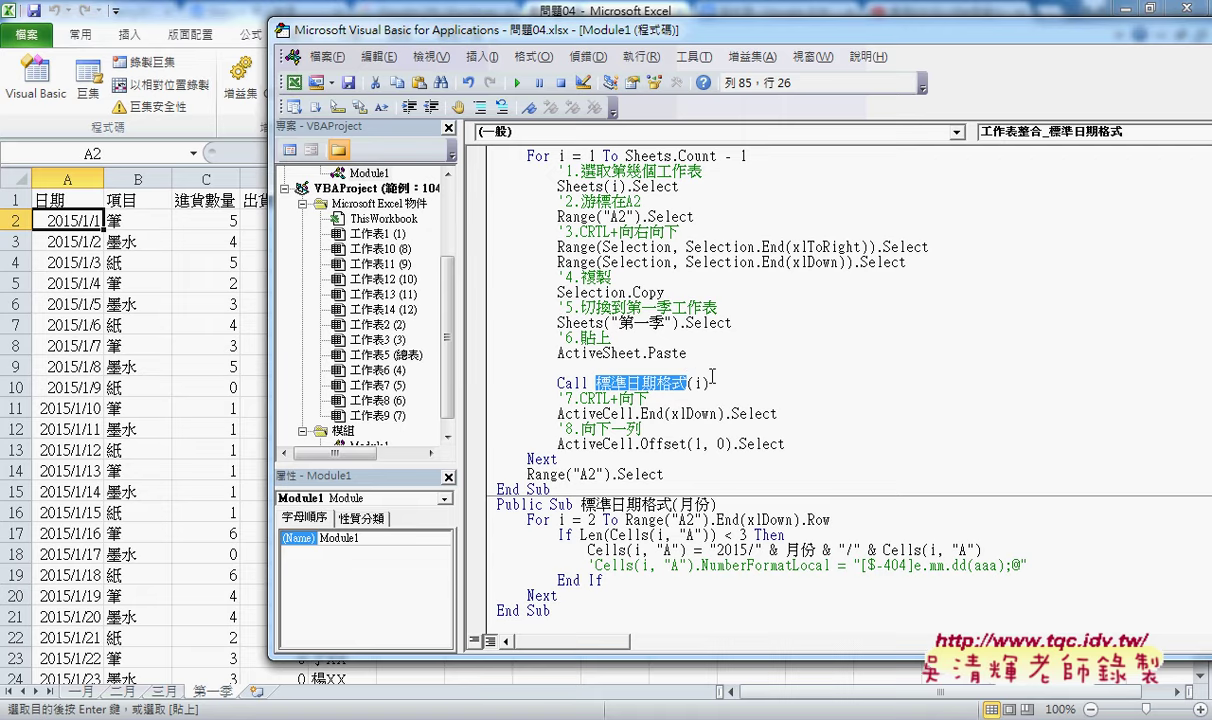
double_click(698, 383)
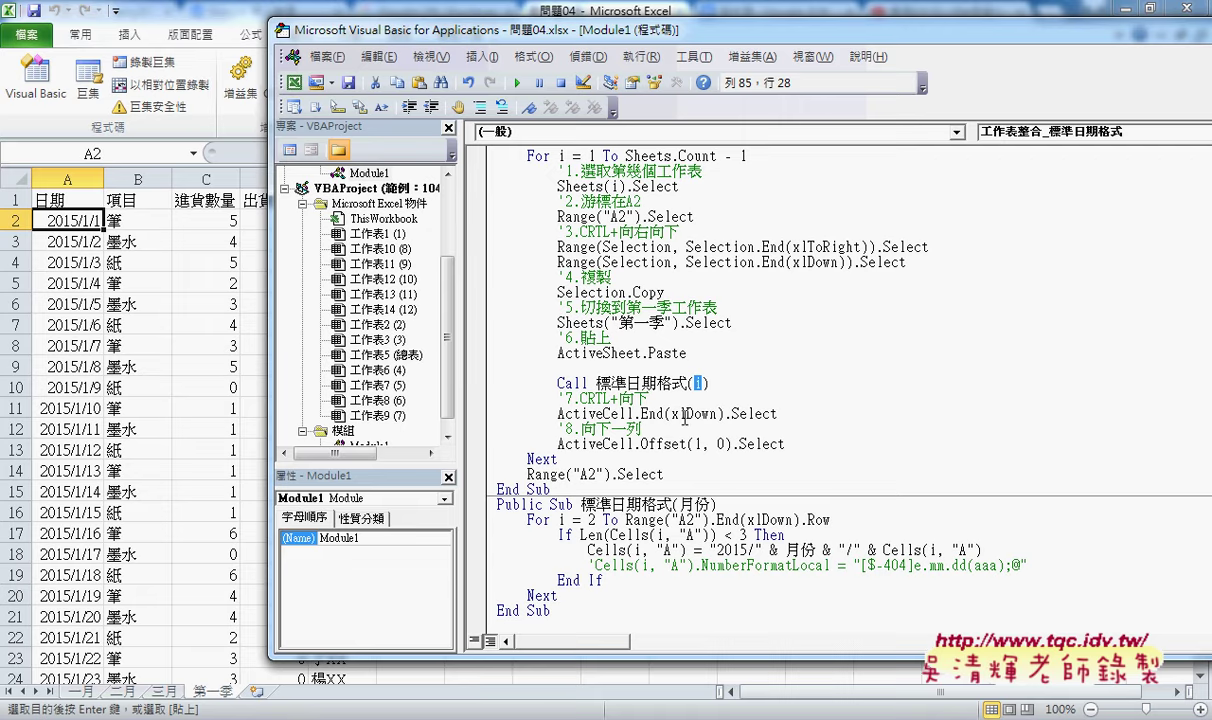
key("Right")
key("shift+Left")
type("i")
double_click(591, 156)
double_click(694, 505)
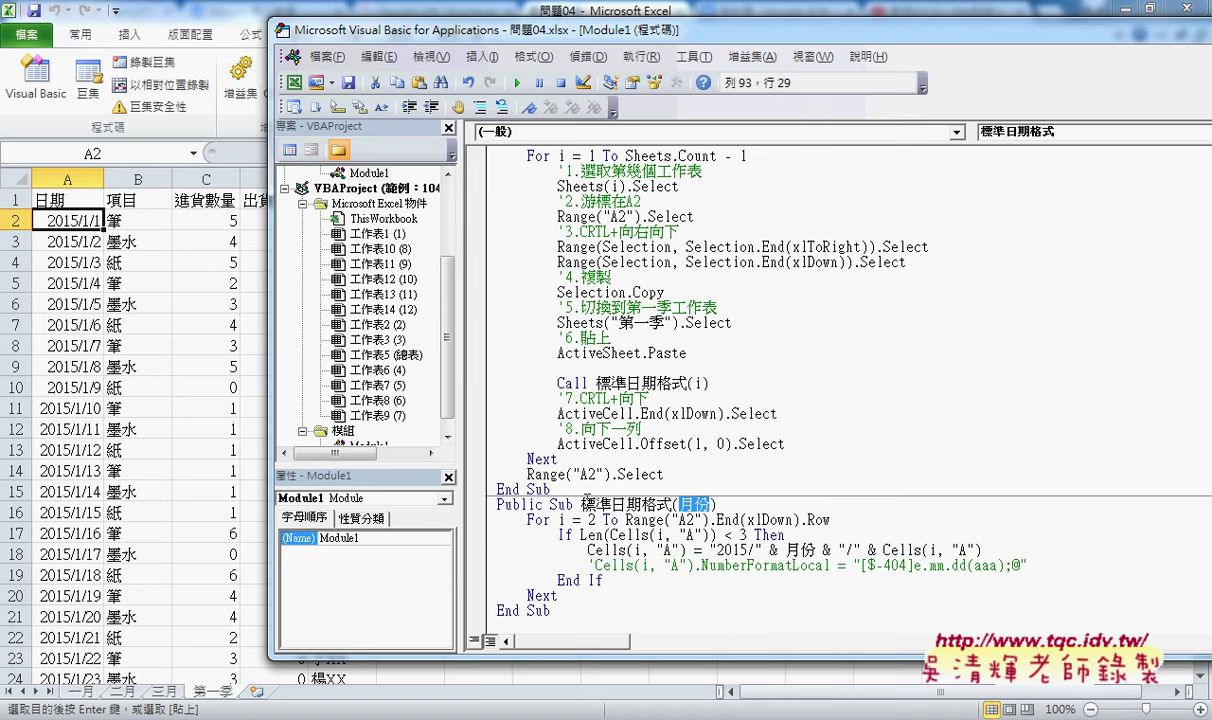
left_click_drag(581, 505, 674, 505)
scroll(674, 499, "down", 1)
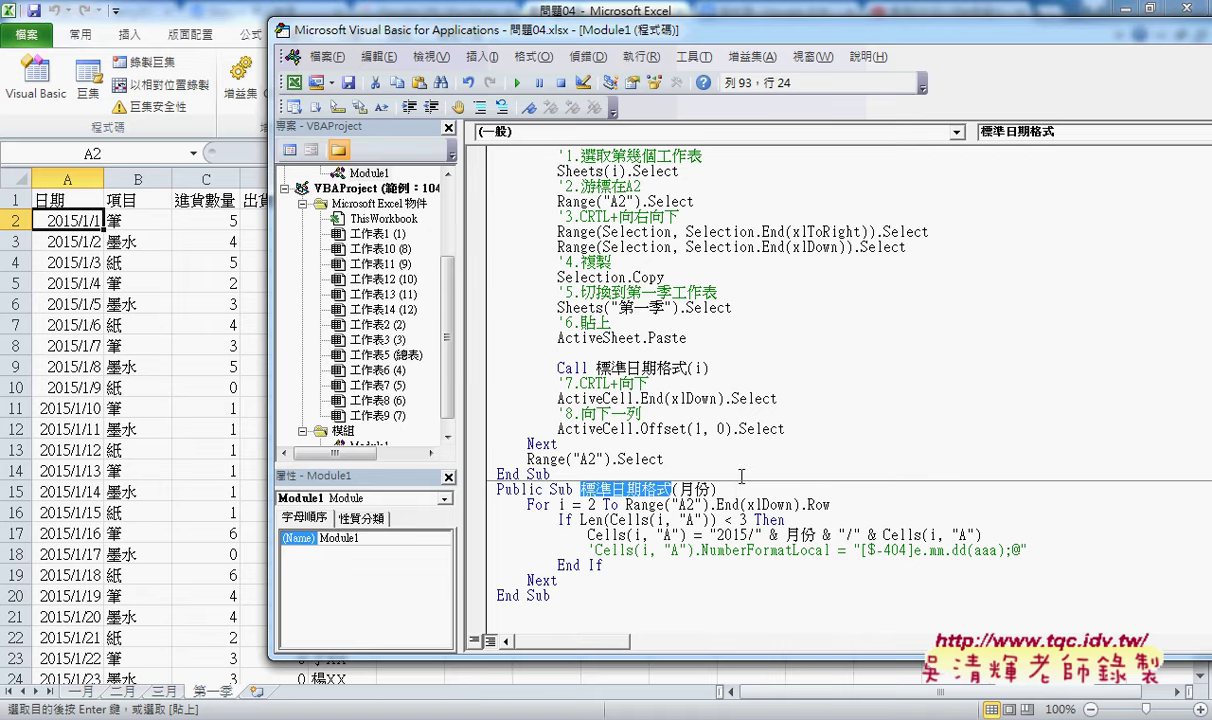
left_click(602, 505)
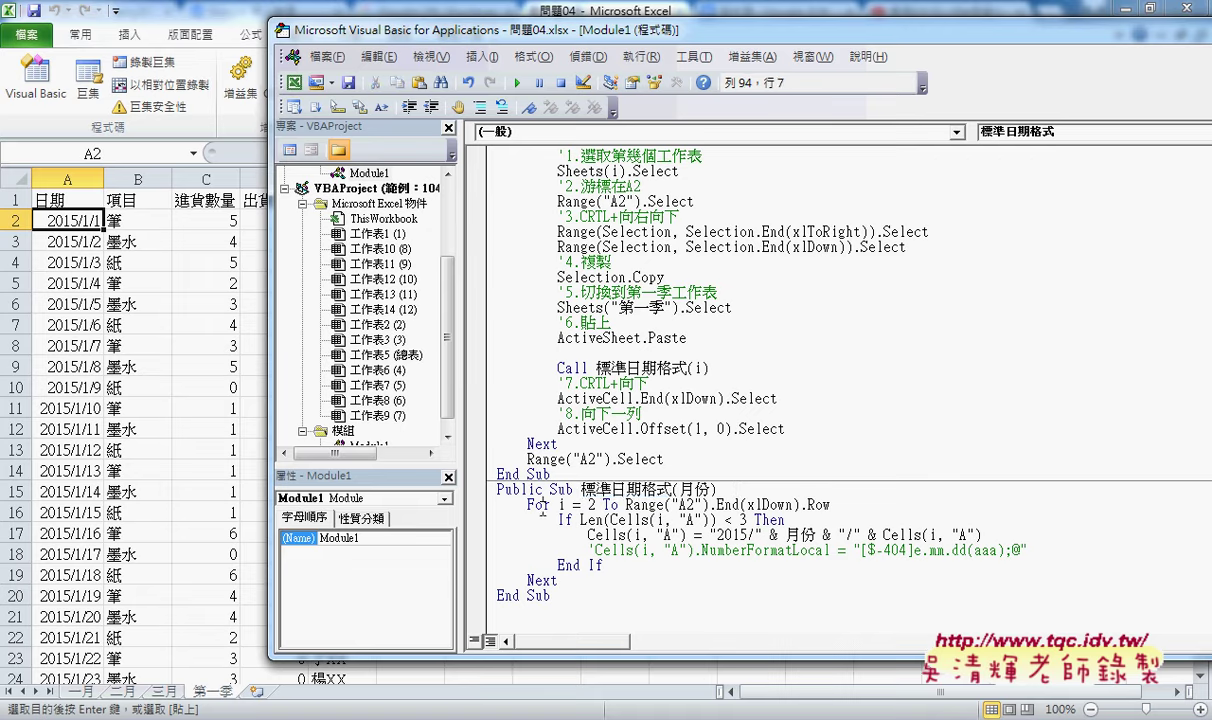
left_click(594, 520)
left_click_drag(687, 535, 586, 535)
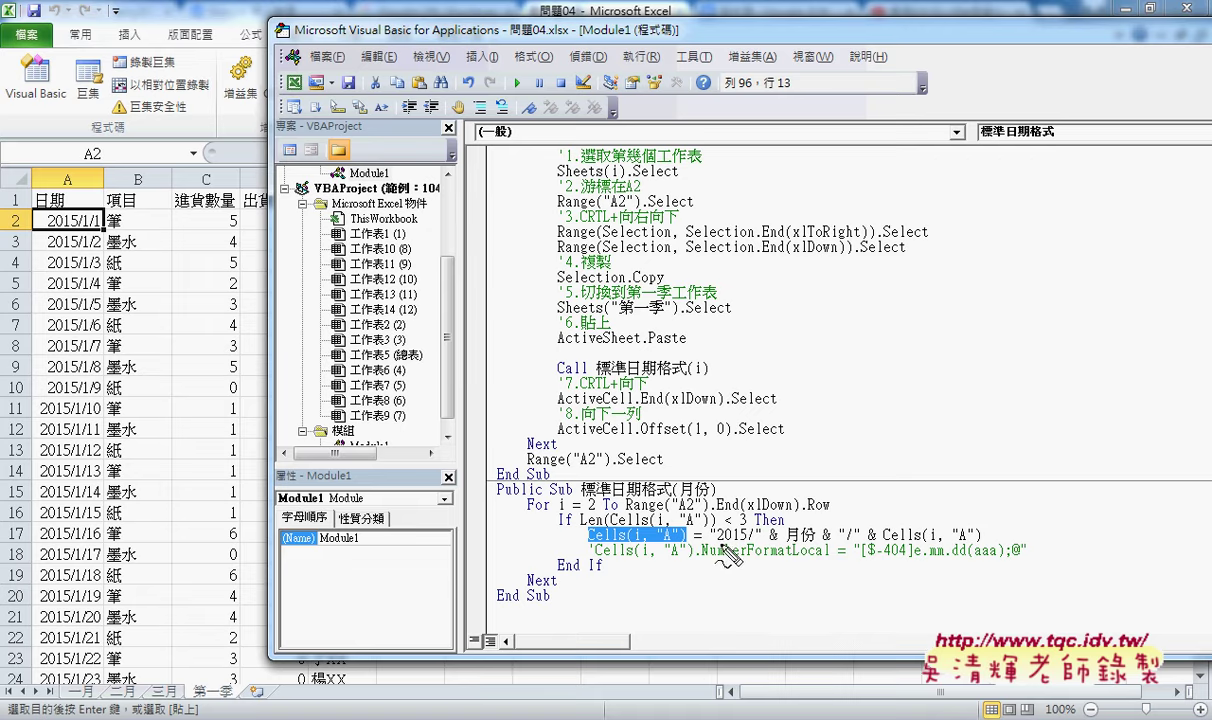
left_click_drag(717, 545, 752, 538)
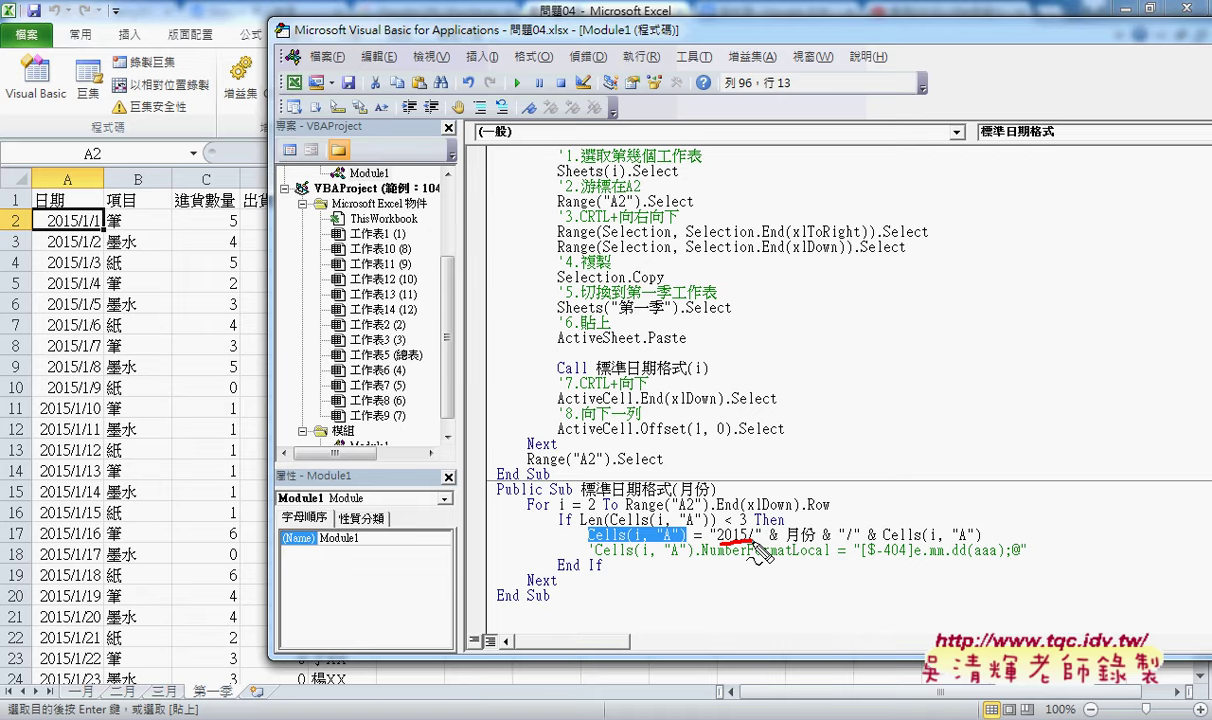
left_click_drag(716, 495, 682, 494)
mouse_move(712, 378)
left_mouse_down()
mouse_move(692, 468)
mouse_move(742, 464)
left_mouse_up()
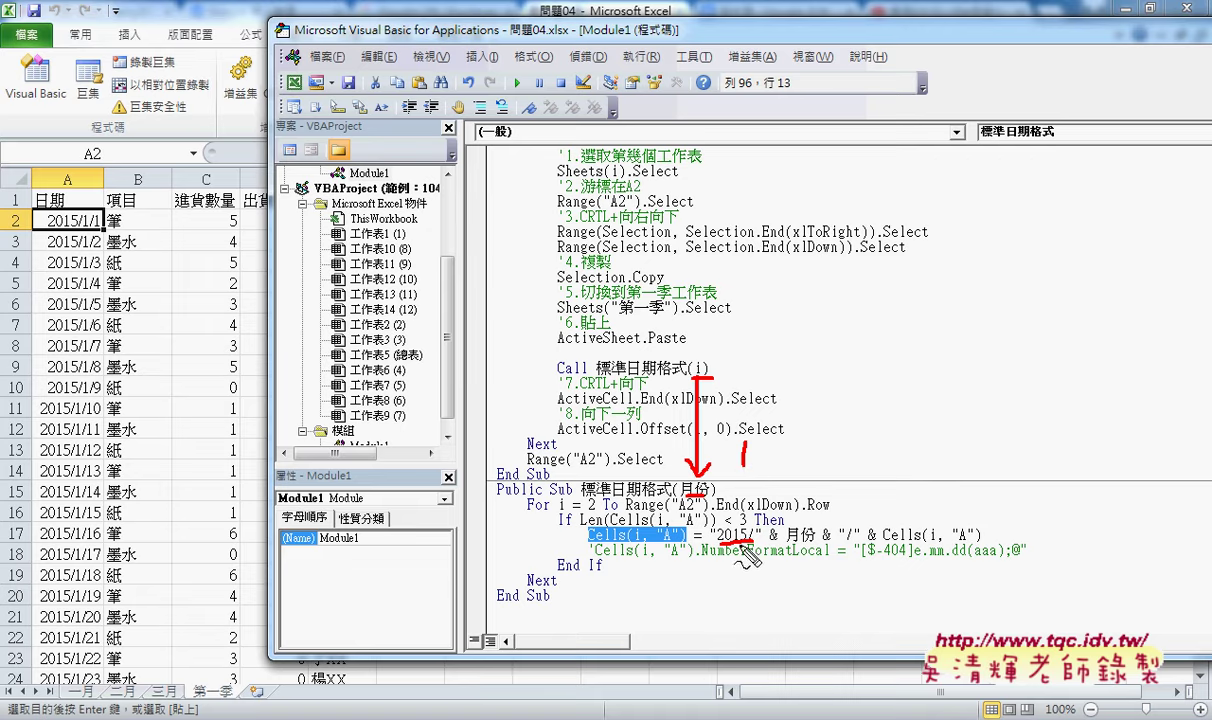
mouse_move(735, 548)
left_mouse_down()
mouse_move(762, 514)
mouse_move(772, 536)
left_mouse_up()
left_click_drag(849, 506, 811, 578)
left_click_drag(884, 535, 958, 538)
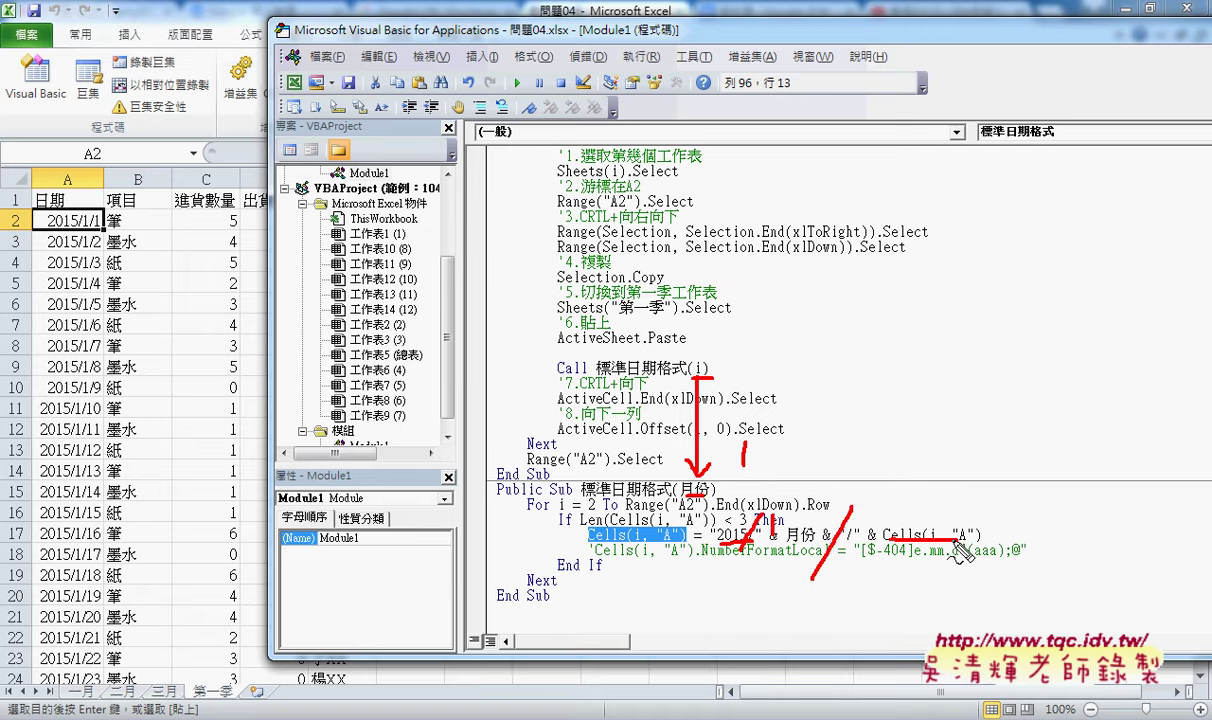
left_click_drag(866, 508, 868, 545)
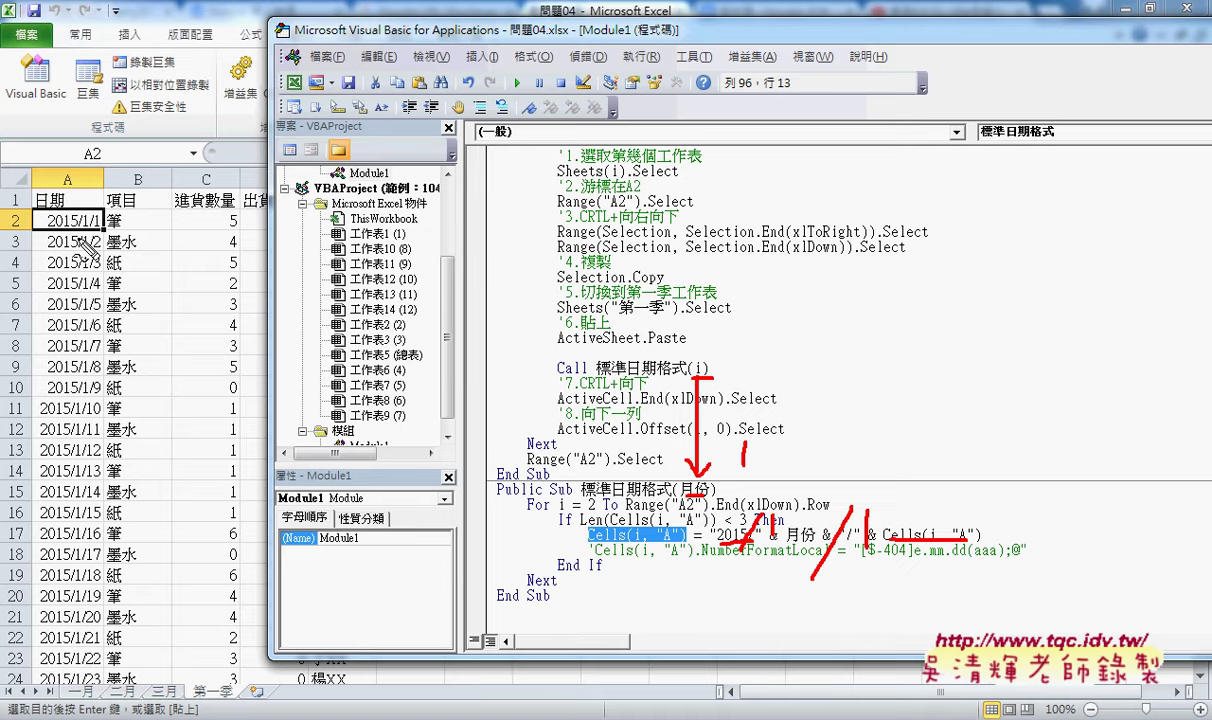
key("Escape")
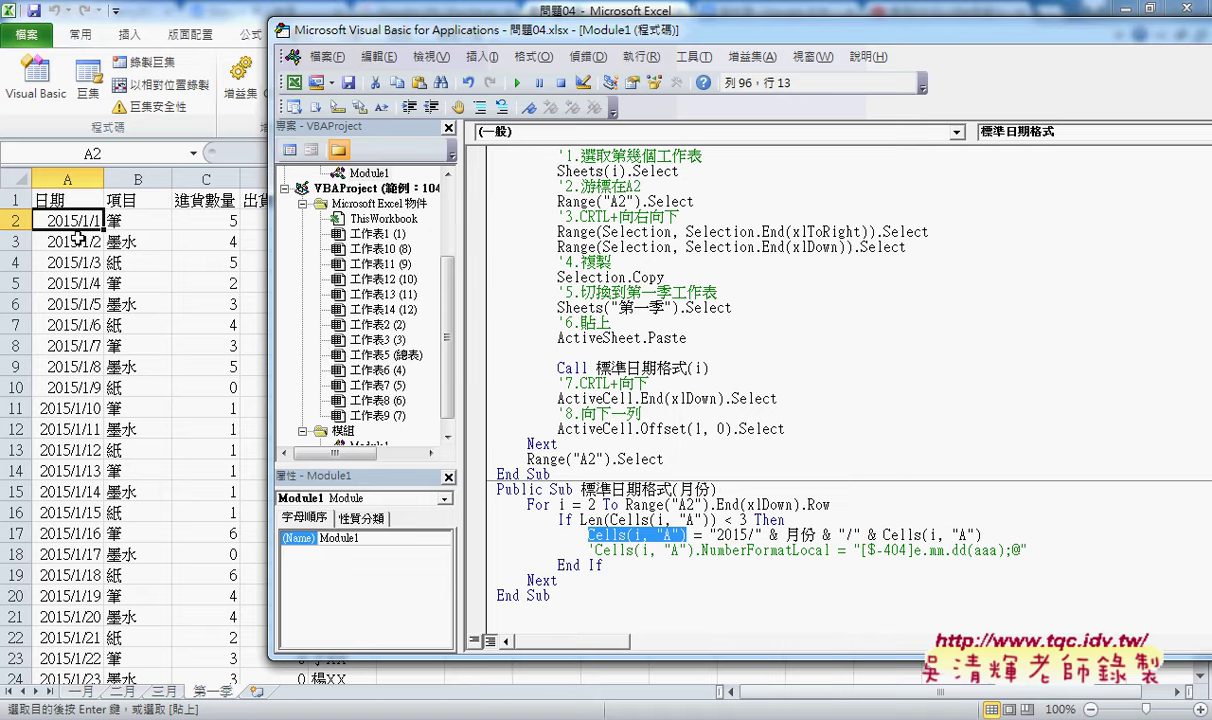
Format A2 with the 中華民國曆 calendar and the 90/3/14 date type
right_click(90, 228)
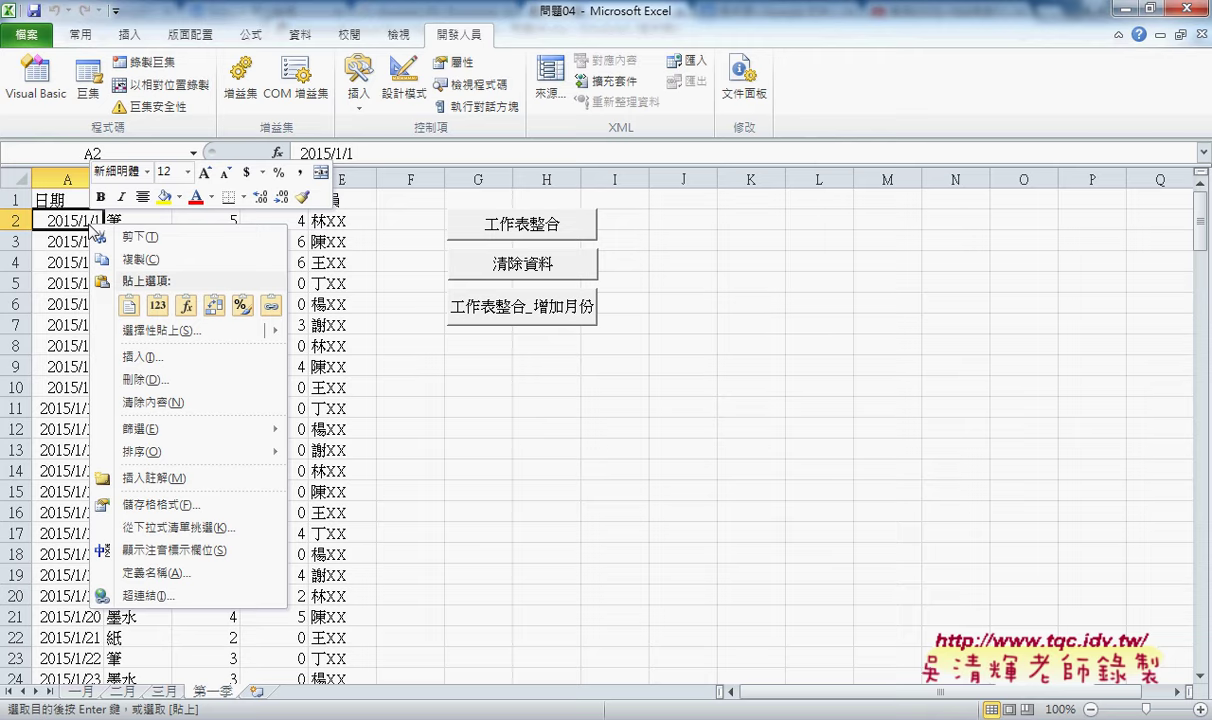
left_click(168, 506)
left_click_drag(392, 298, 720, 164)
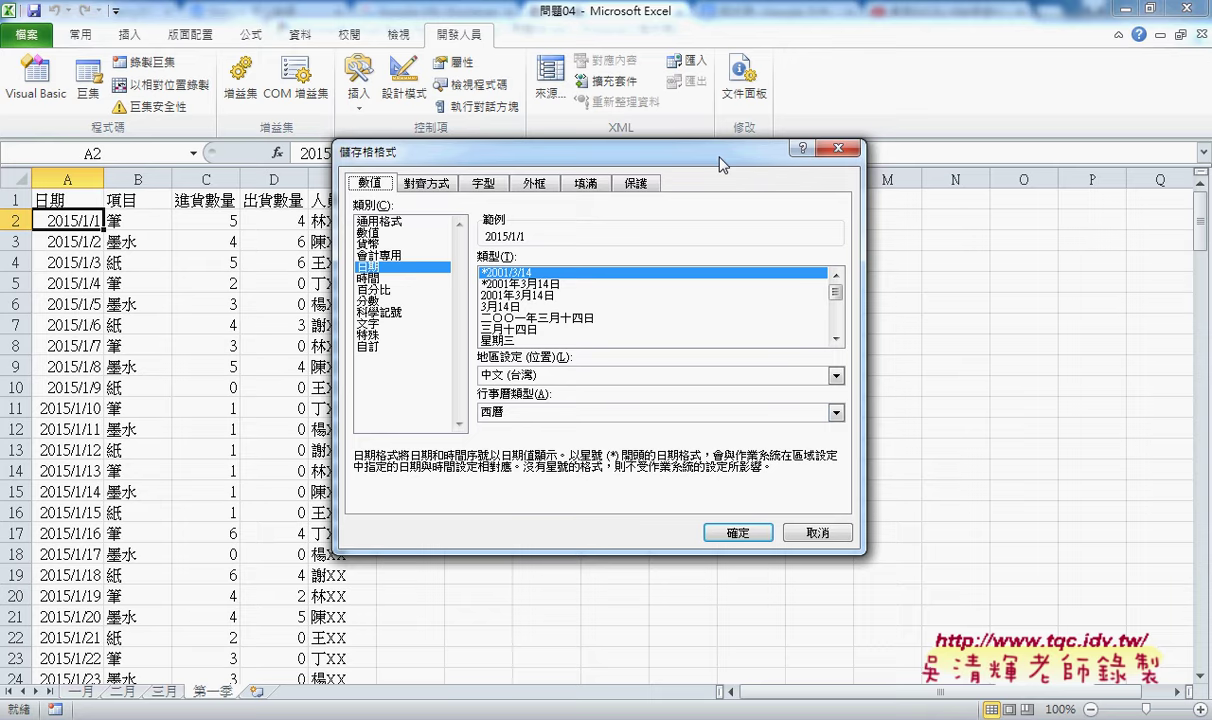
left_click(494, 411)
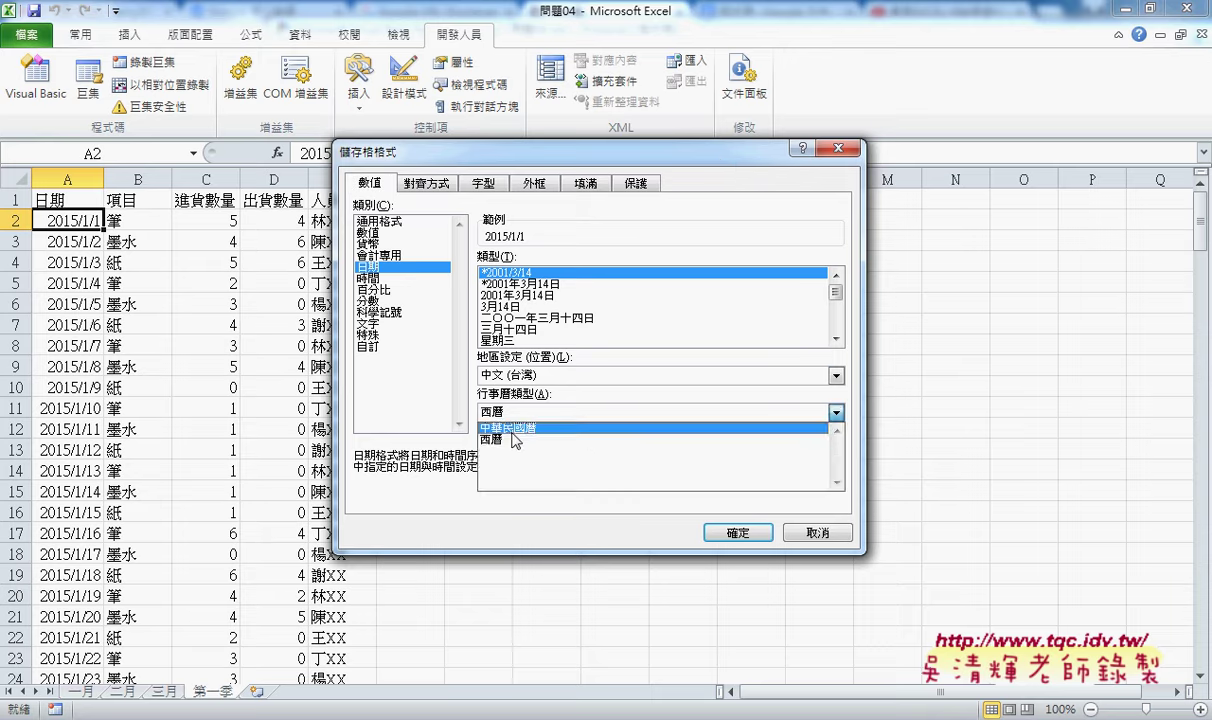
left_click(500, 428)
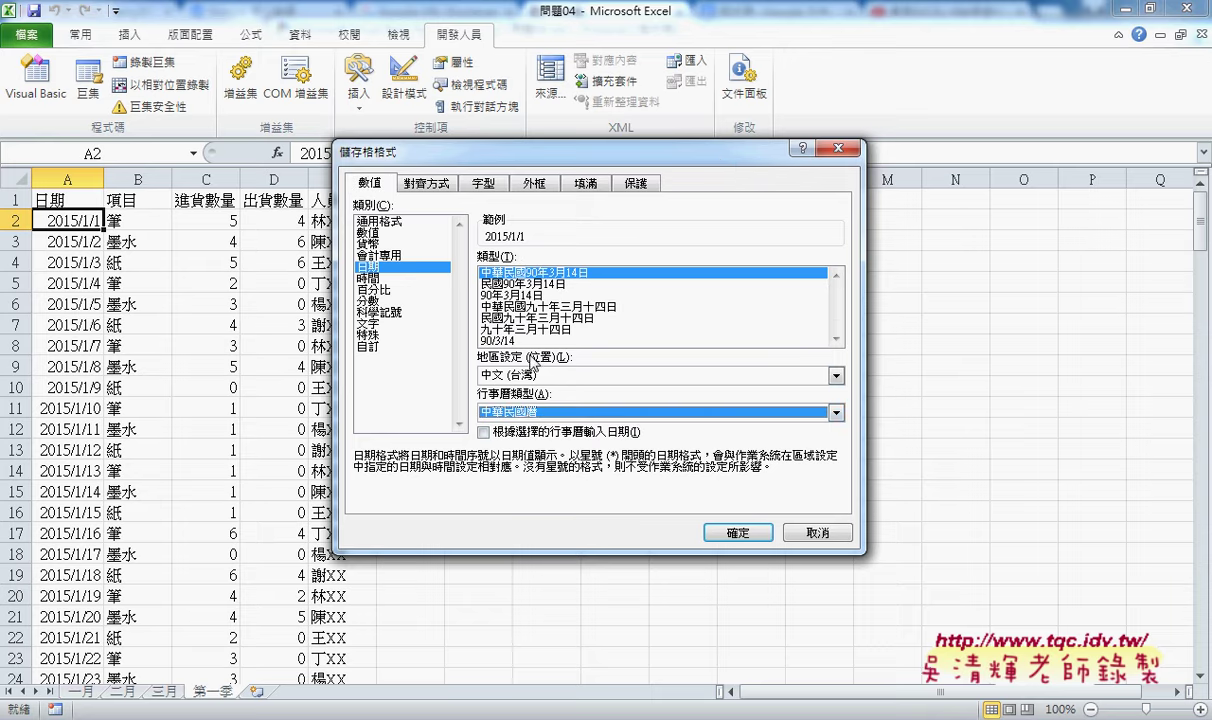
left_click(510, 341)
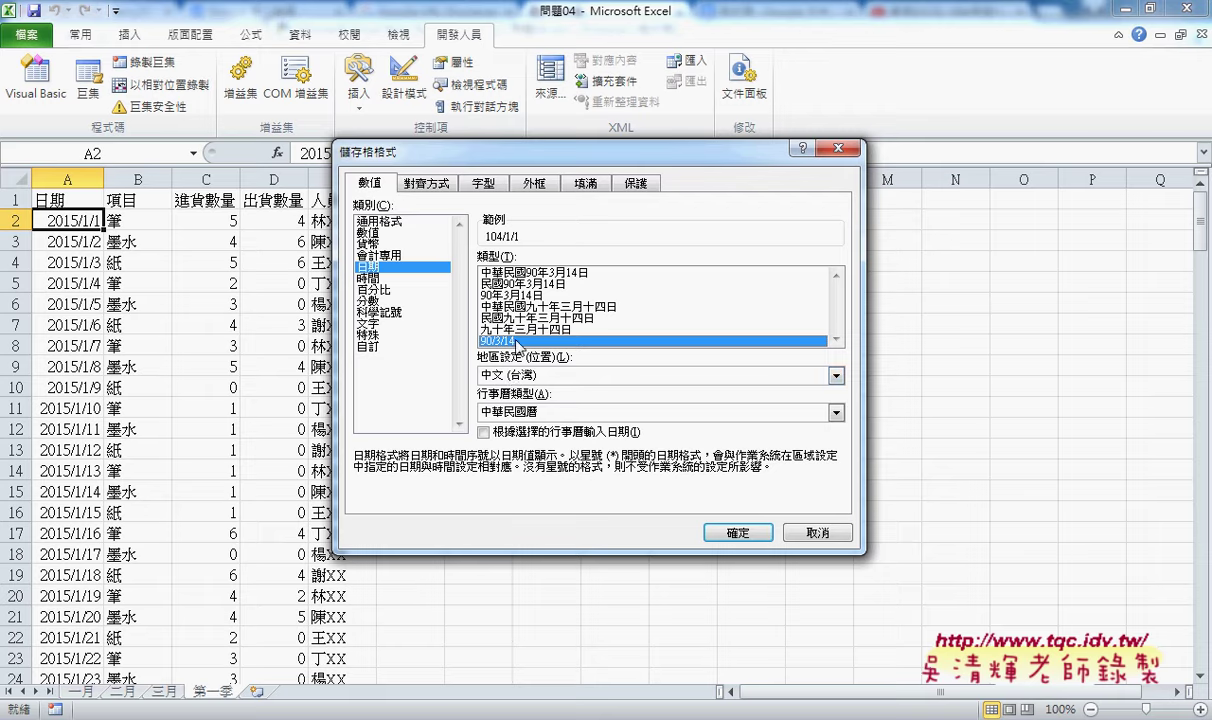
Edit the custom format code to [$-404]e.mm.dd(aaa);@
left_click(360, 345)
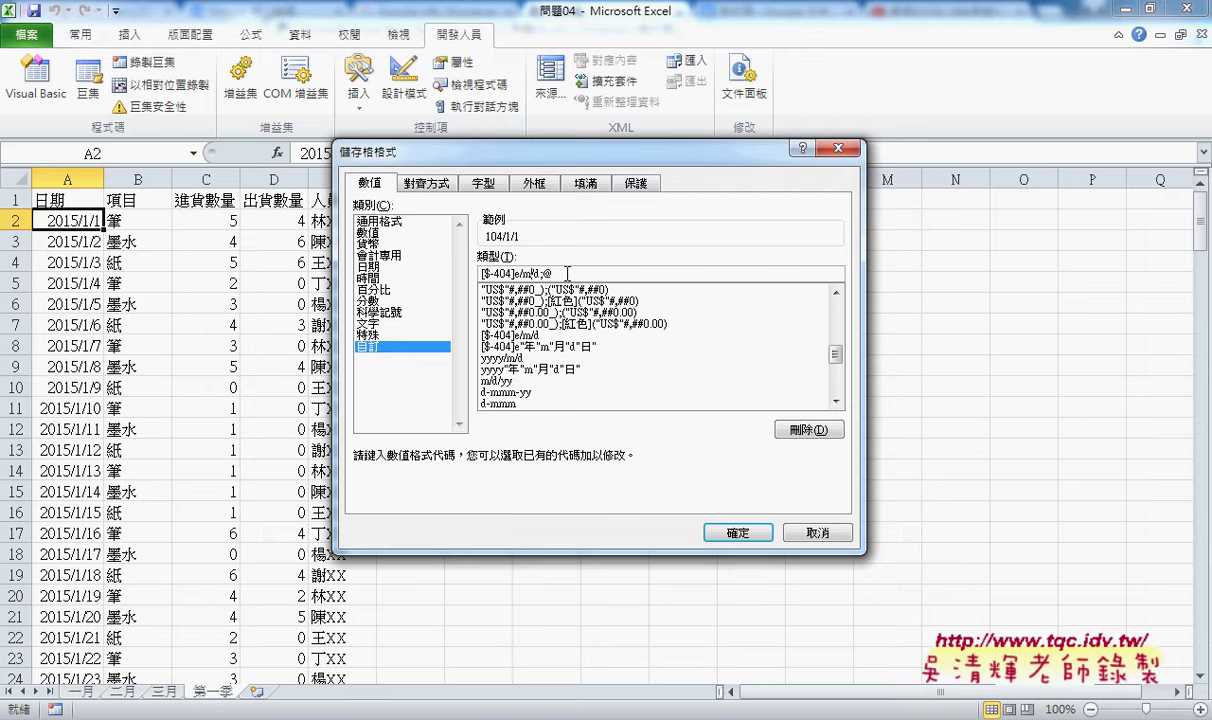
type("m/")
type("d")
key("BackSpace")
type(".")
key("Right")
key("Right")
key("BackSpace")
type(".")
type("()")
type("aaa")
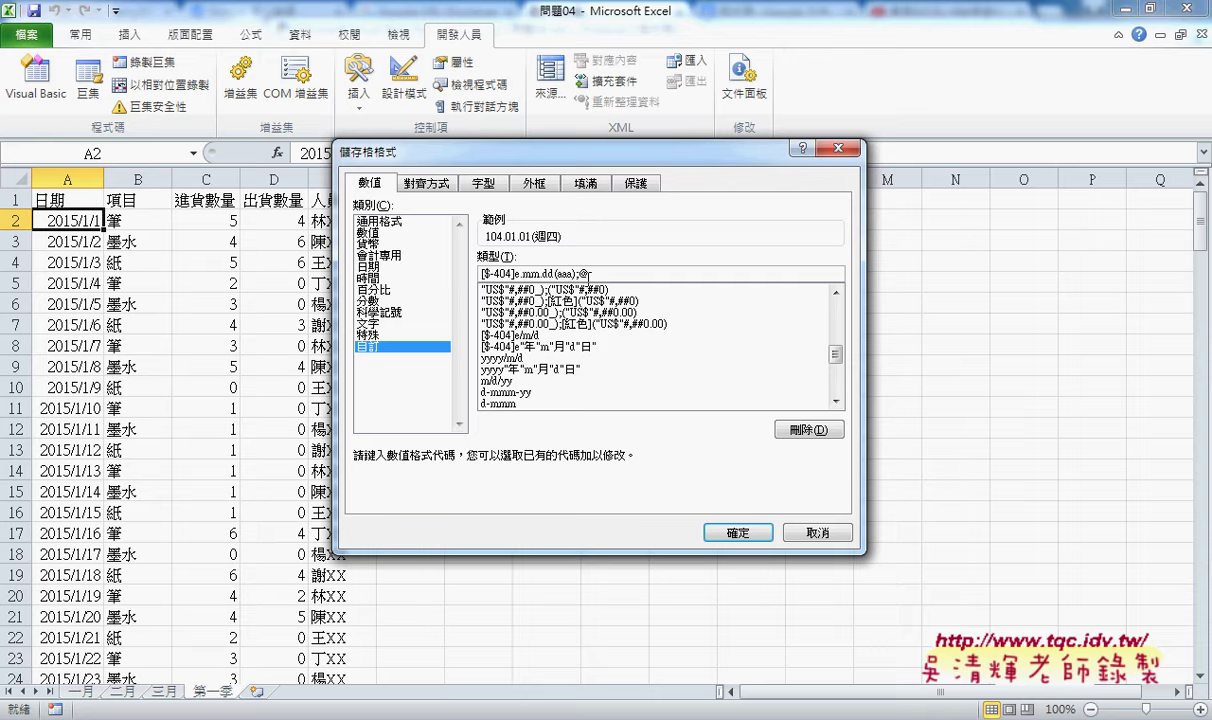
Copy the format code and apply it so A2 shows 104.01.01(週四)
left_click_drag(588, 273, 480, 273)
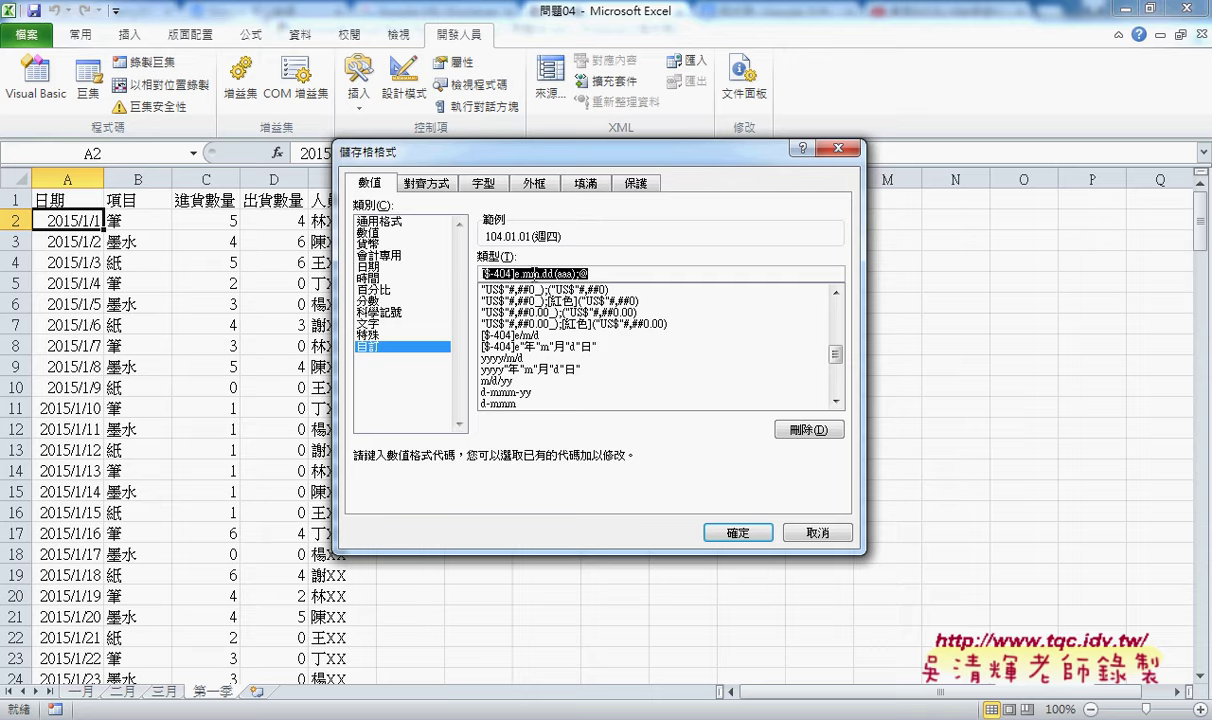
right_click(535, 272)
left_click(560, 306)
right_click(527, 261)
left_click(593, 322)
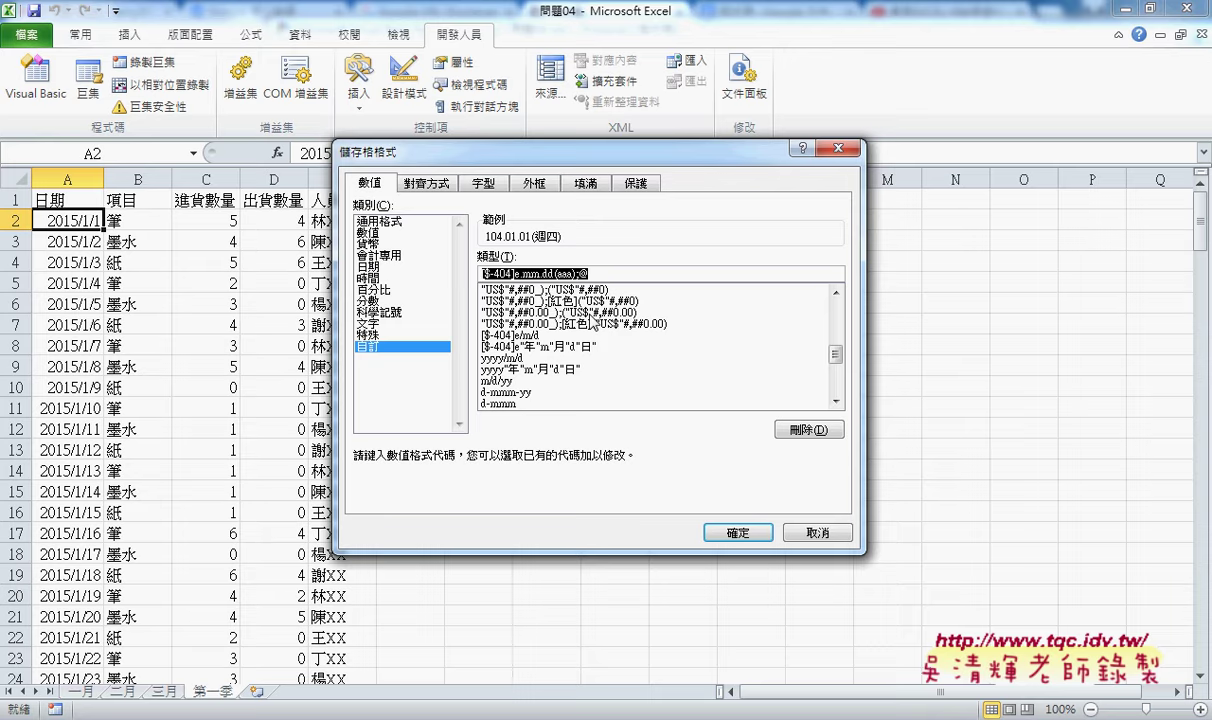
left_click(735, 533)
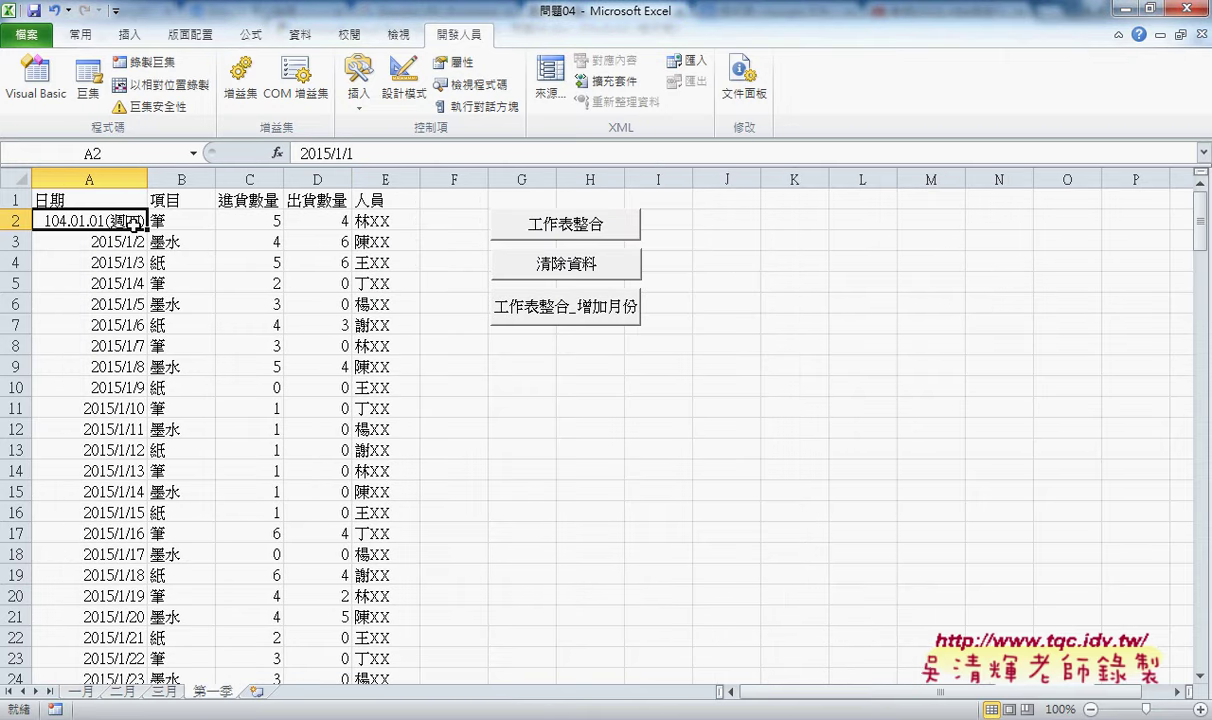
Clear 第一季's data rows with 清除資料 and switch to the VBA editor
left_click(567, 272)
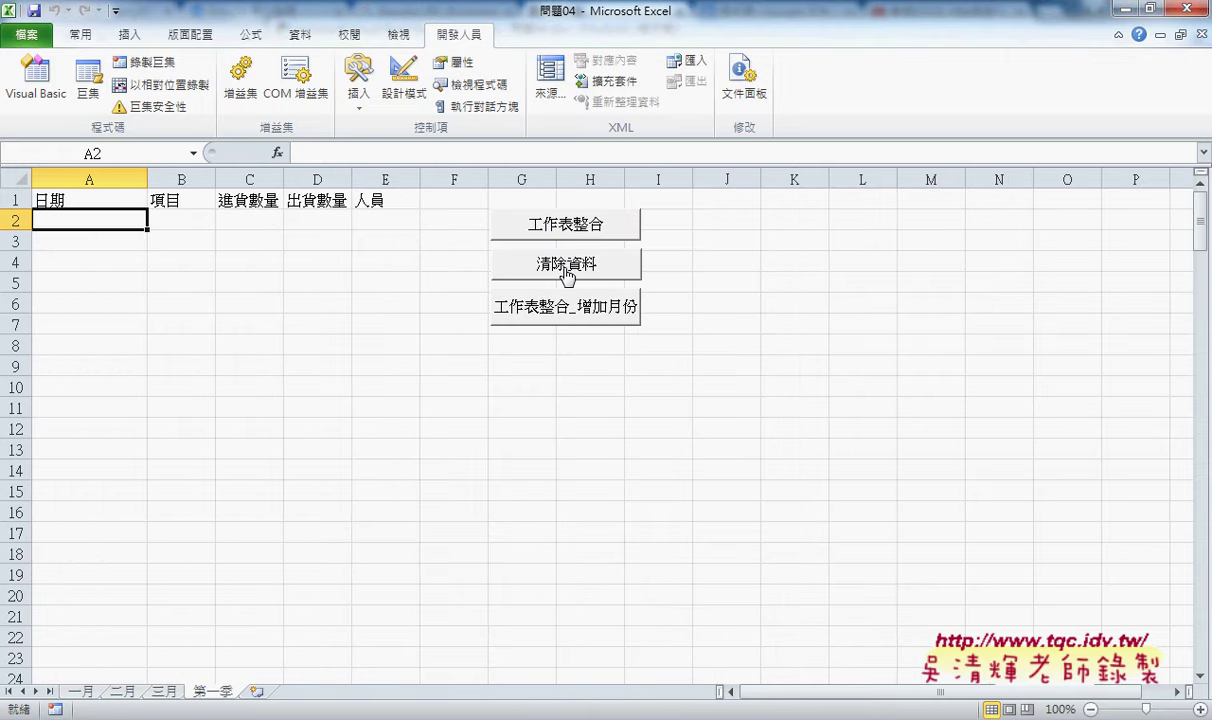
left_click(330, 718)
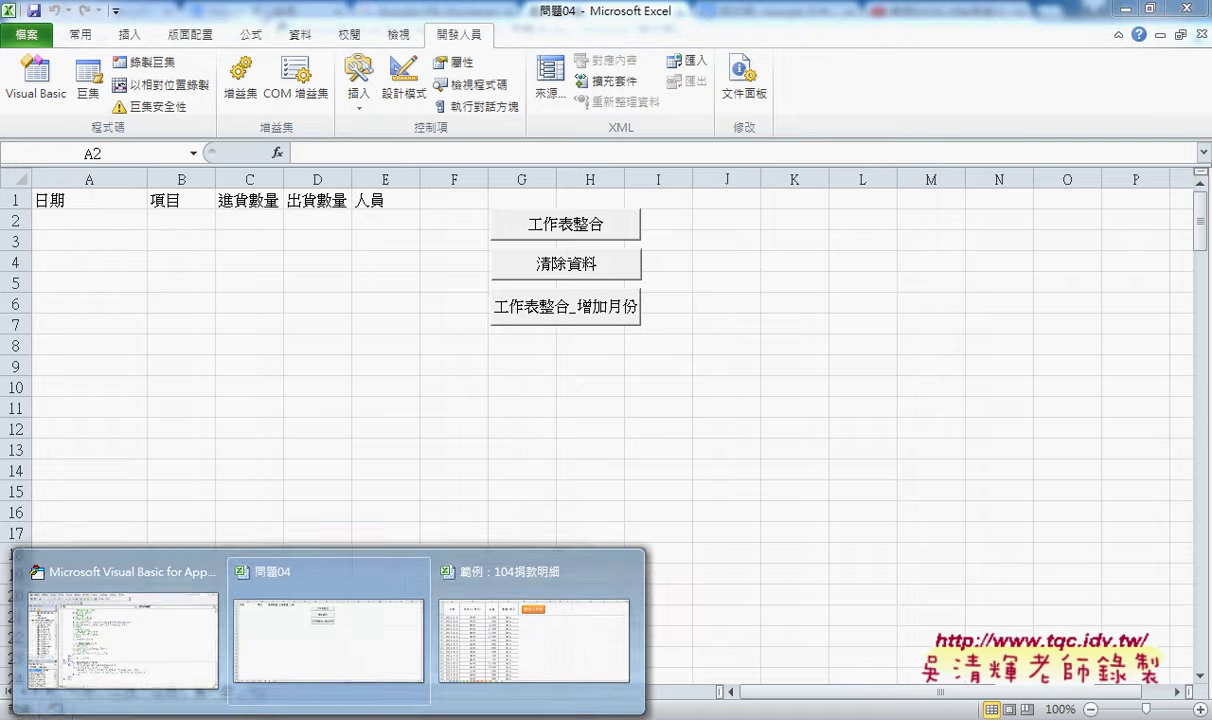
left_click(166, 643)
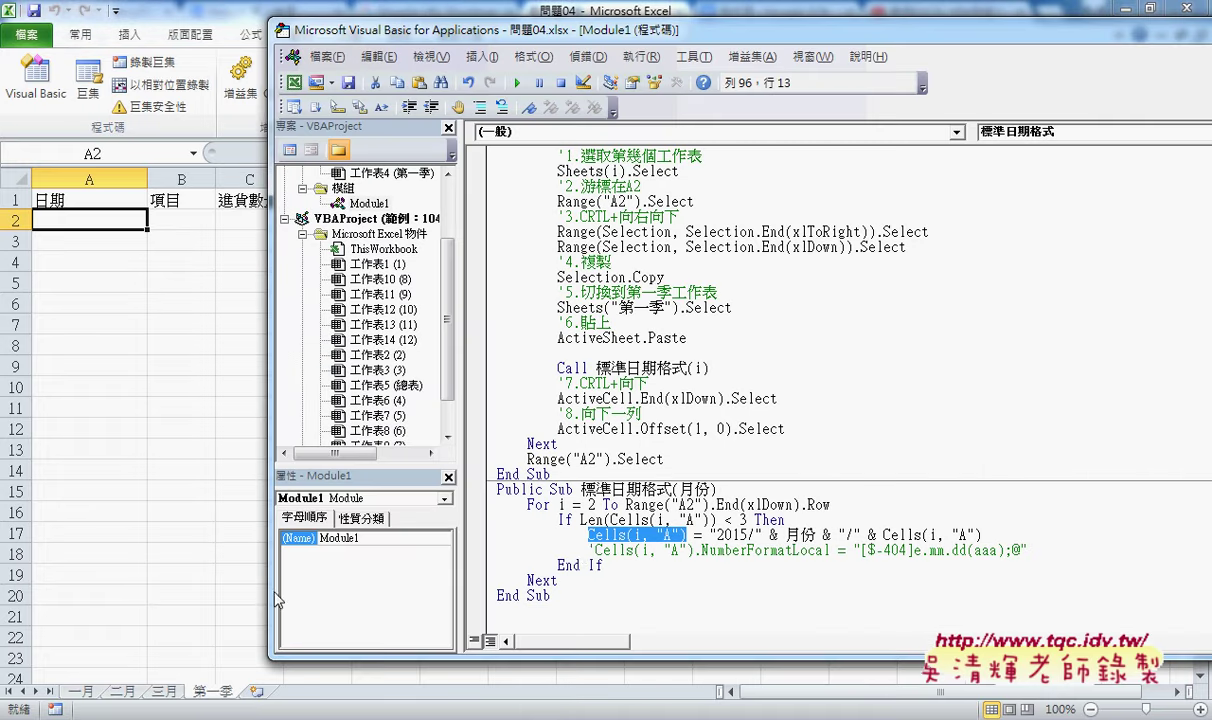
left_click(588, 550)
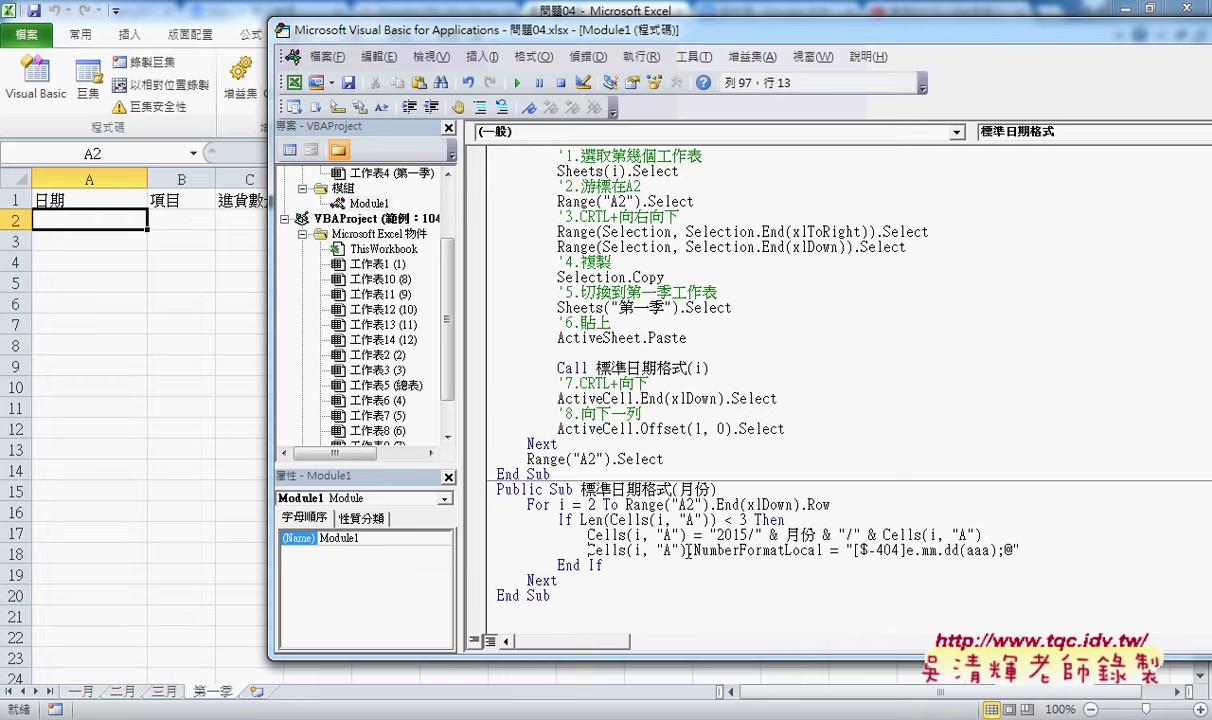
Try moving the NumberFormatLocal line above the date-prefix line, then undo to restore the order
left_click_drag(687, 550, 786, 550)
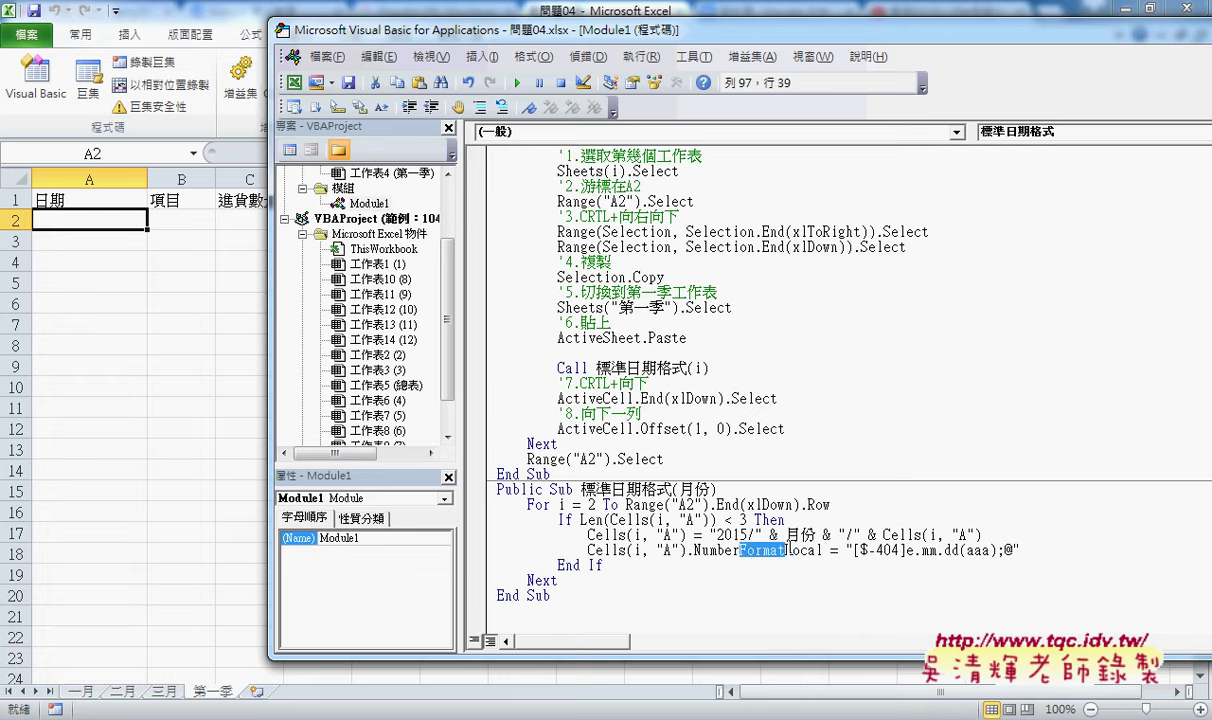
left_click_drag(800, 550, 1012, 548)
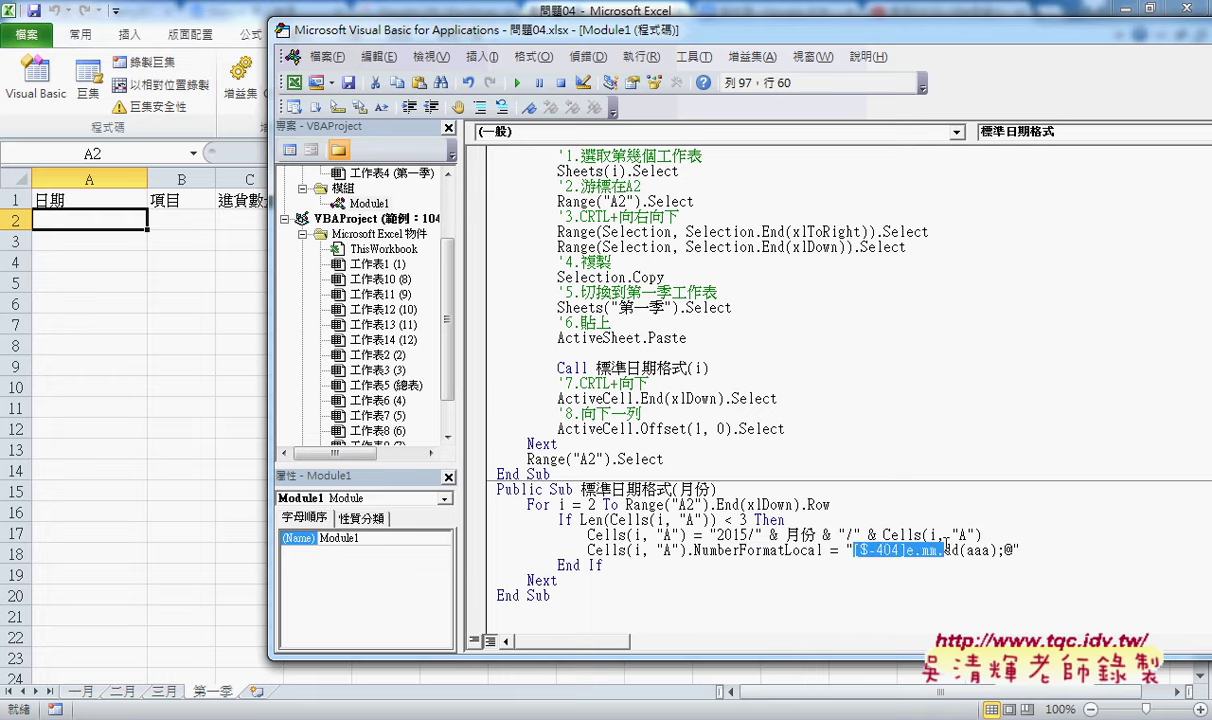
left_click(1012, 546)
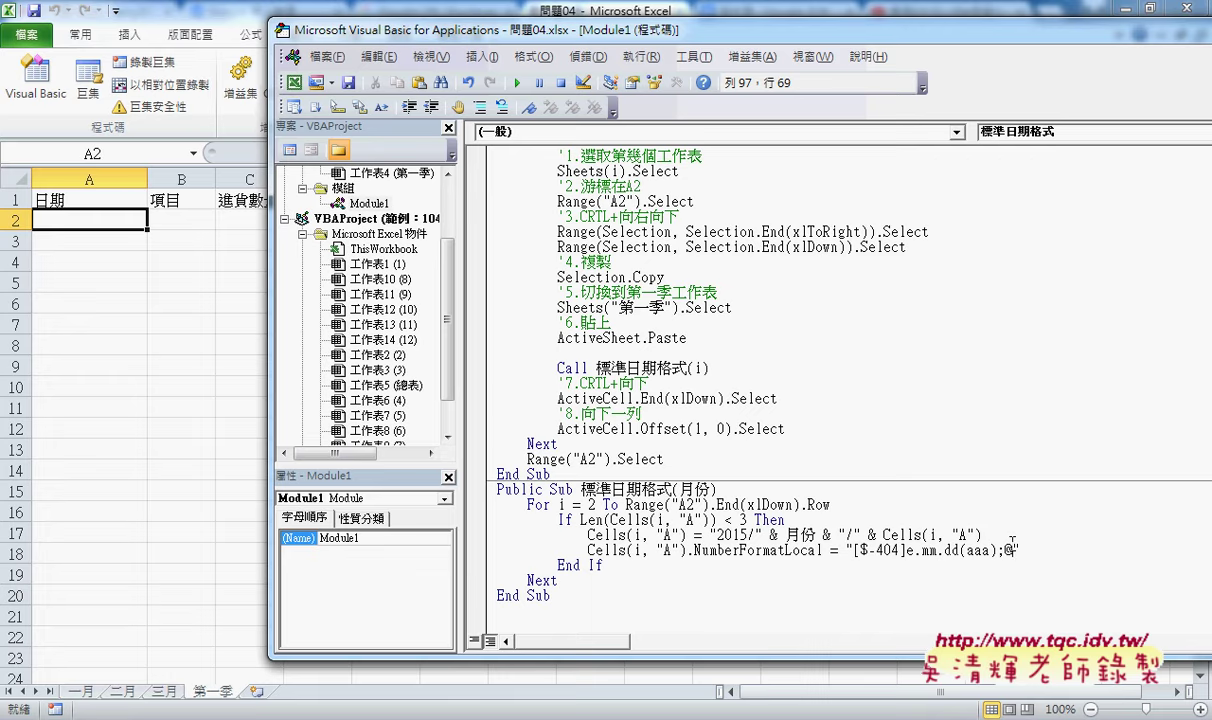
left_click_drag(625, 550, 686, 550)
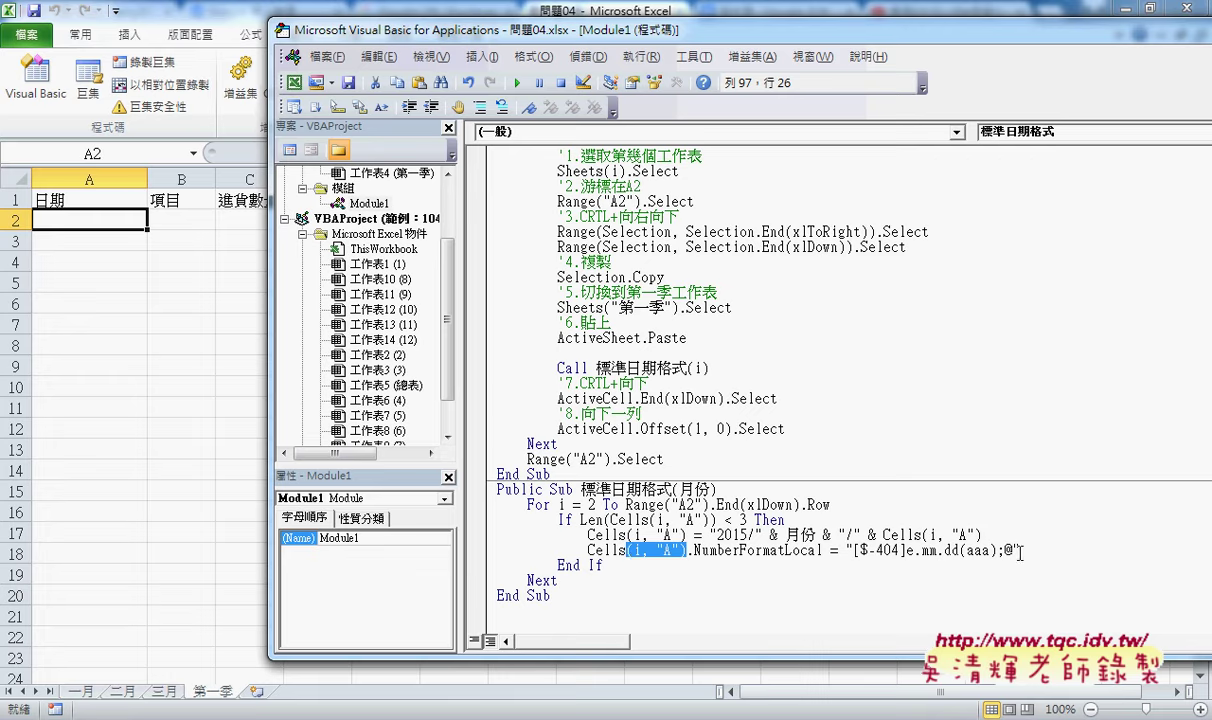
left_click_drag(1020, 550, 497, 551)
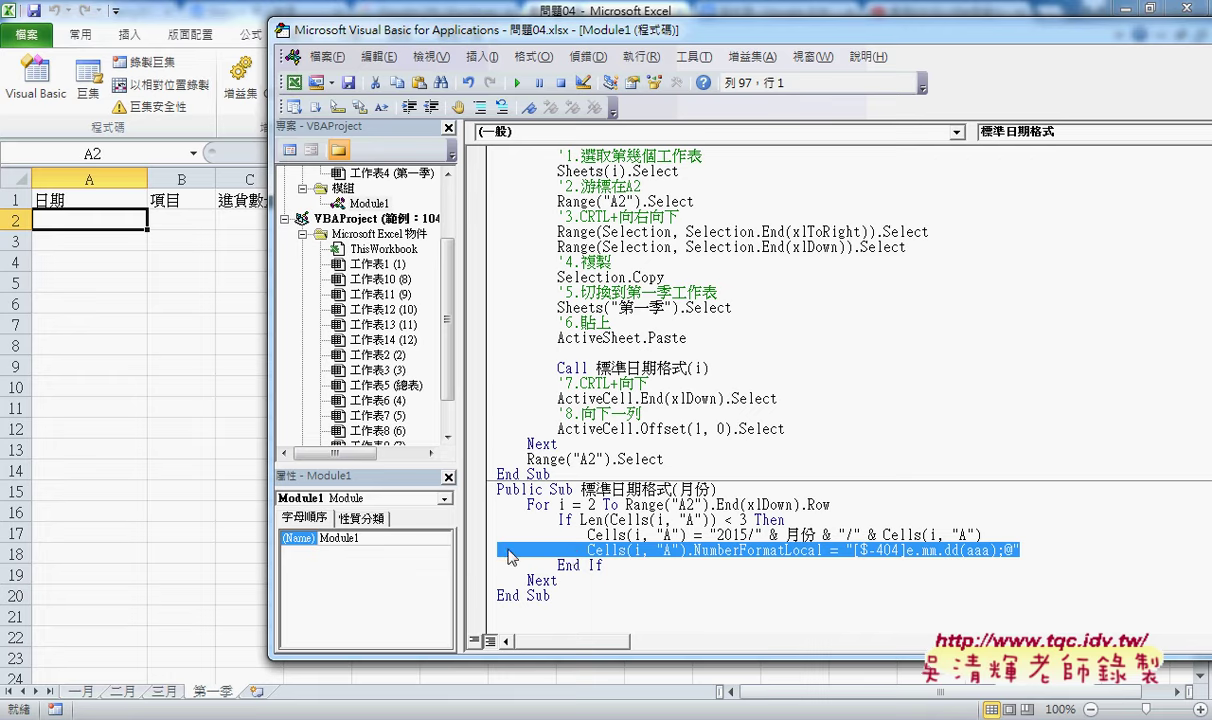
left_click_drag(497, 537, 497, 535)
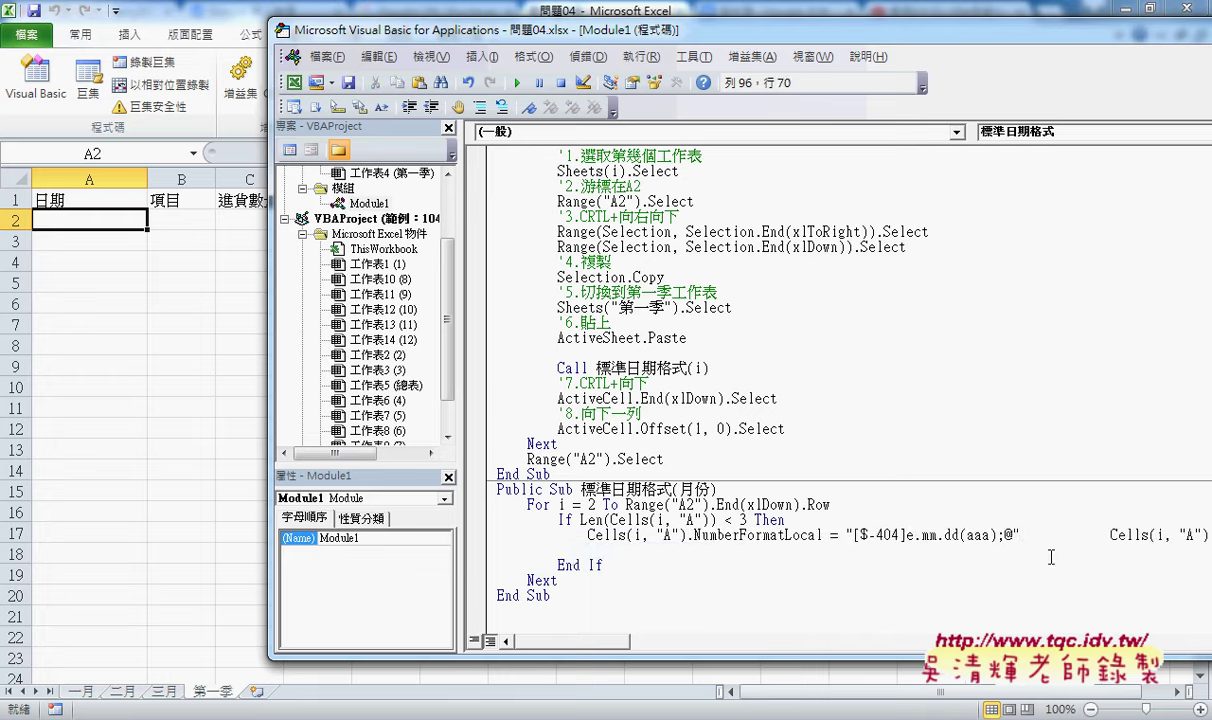
key("Return")
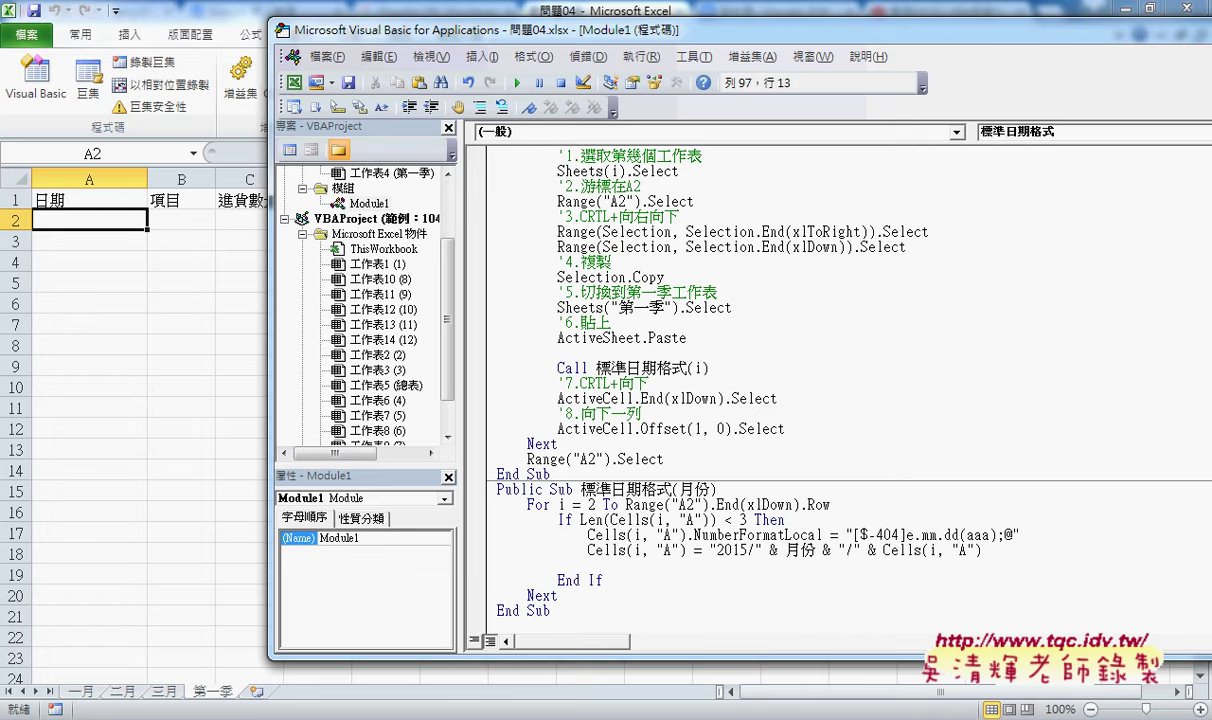
key("End")
key("Delete")
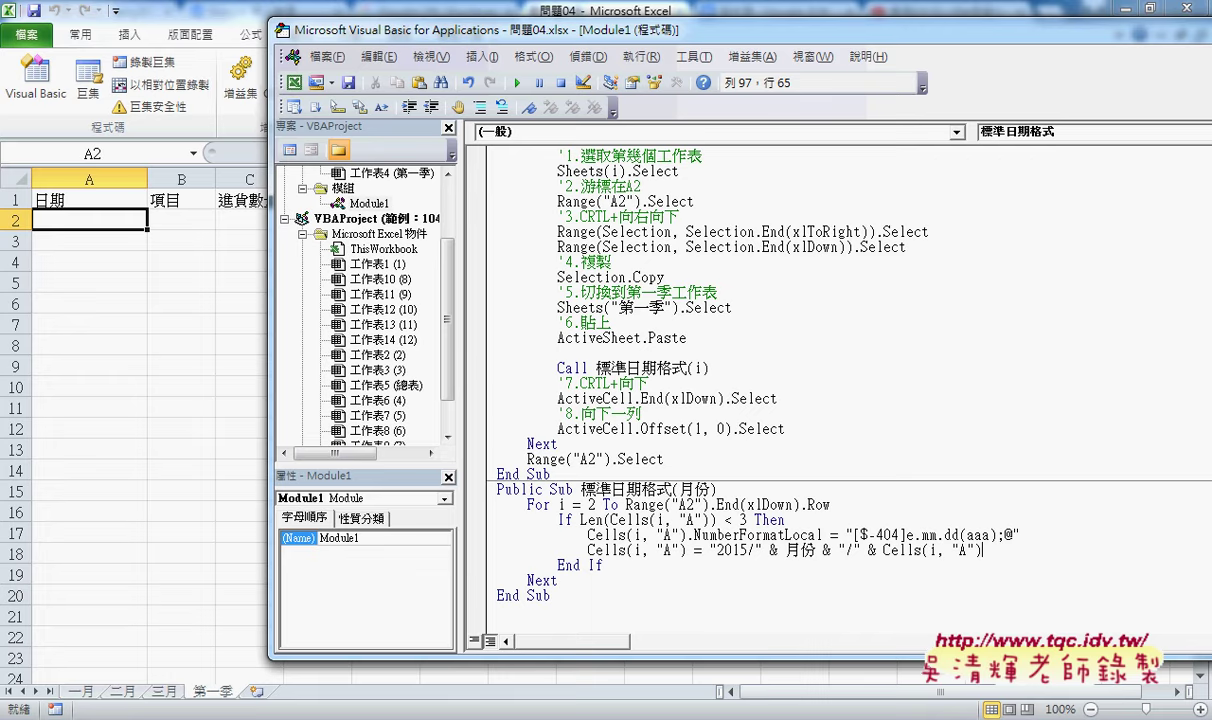
key("Return")
key("ctrl+z")
key("ctrl+z")
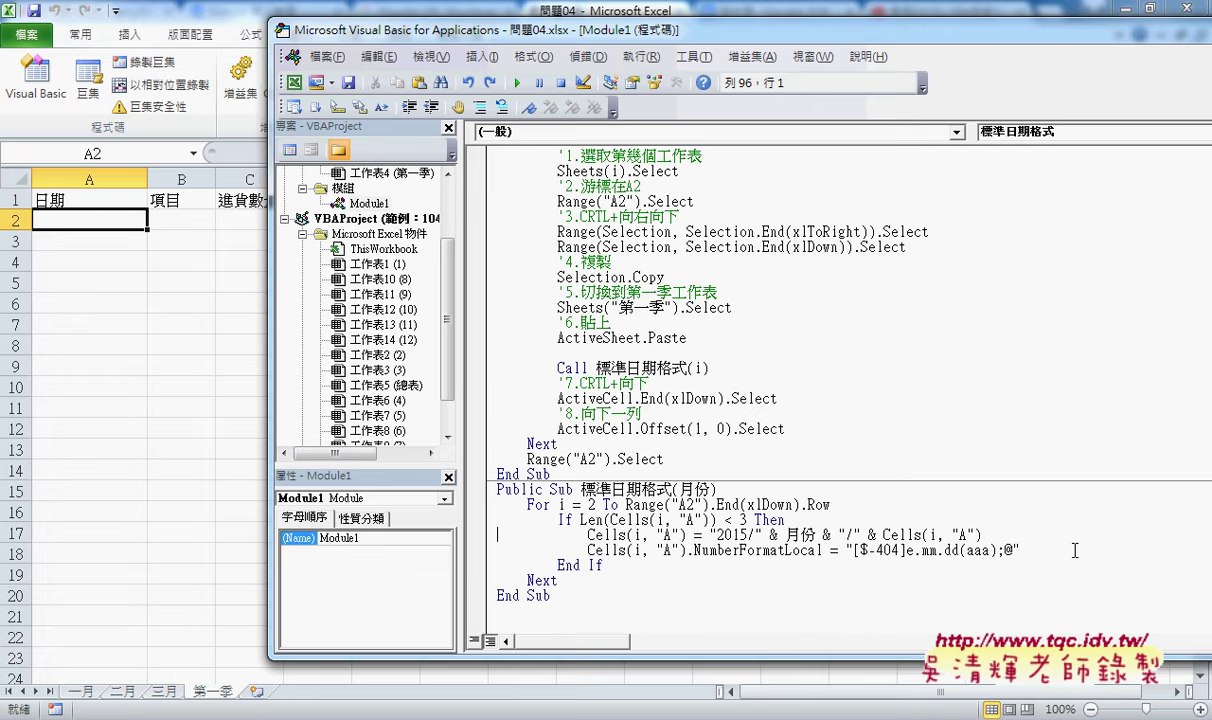
Complete the line as .NumberFormatLocal = "[$-404]e.mm.dd(aaa);@" after Cells
left_click_drag(1019, 550, 642, 550)
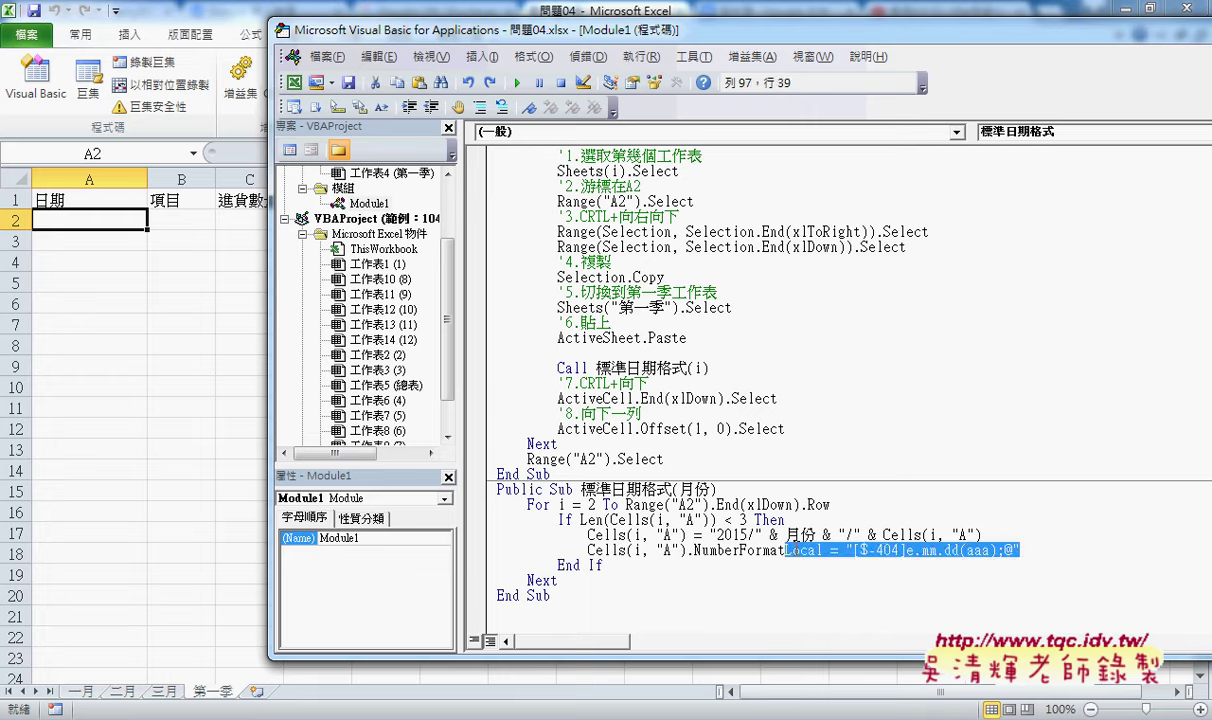
key("shift+Left")
key("shift+Left")
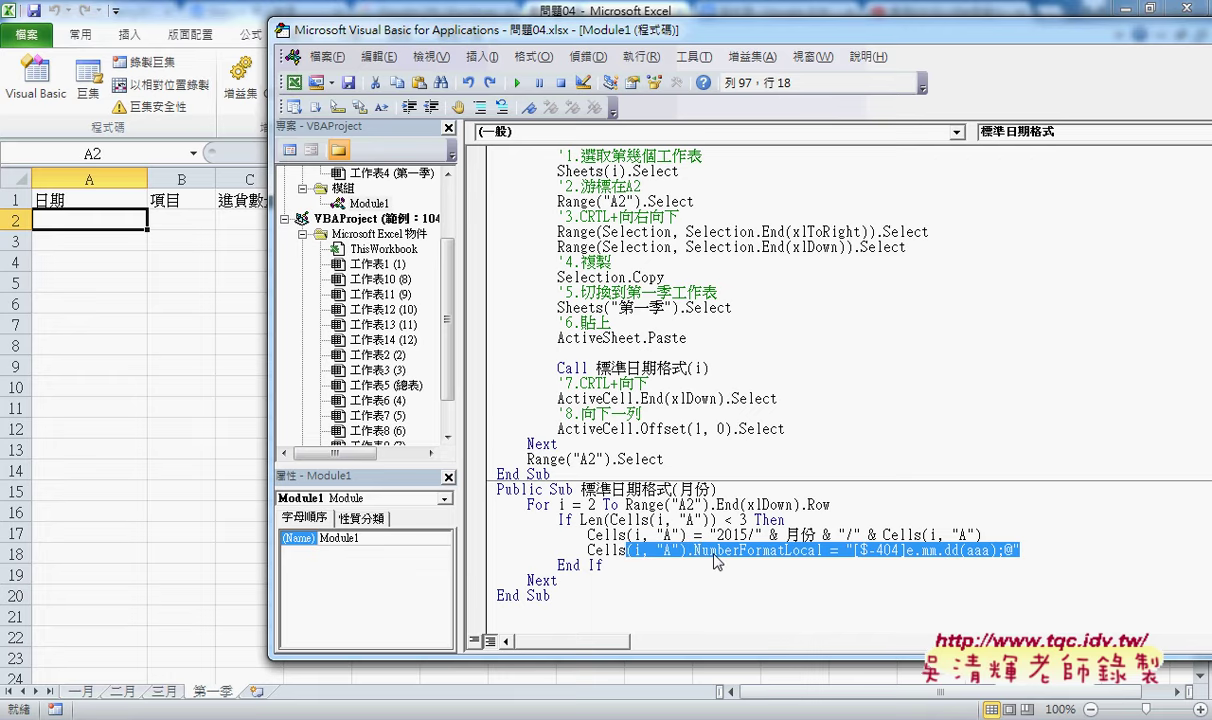
key("Delete")
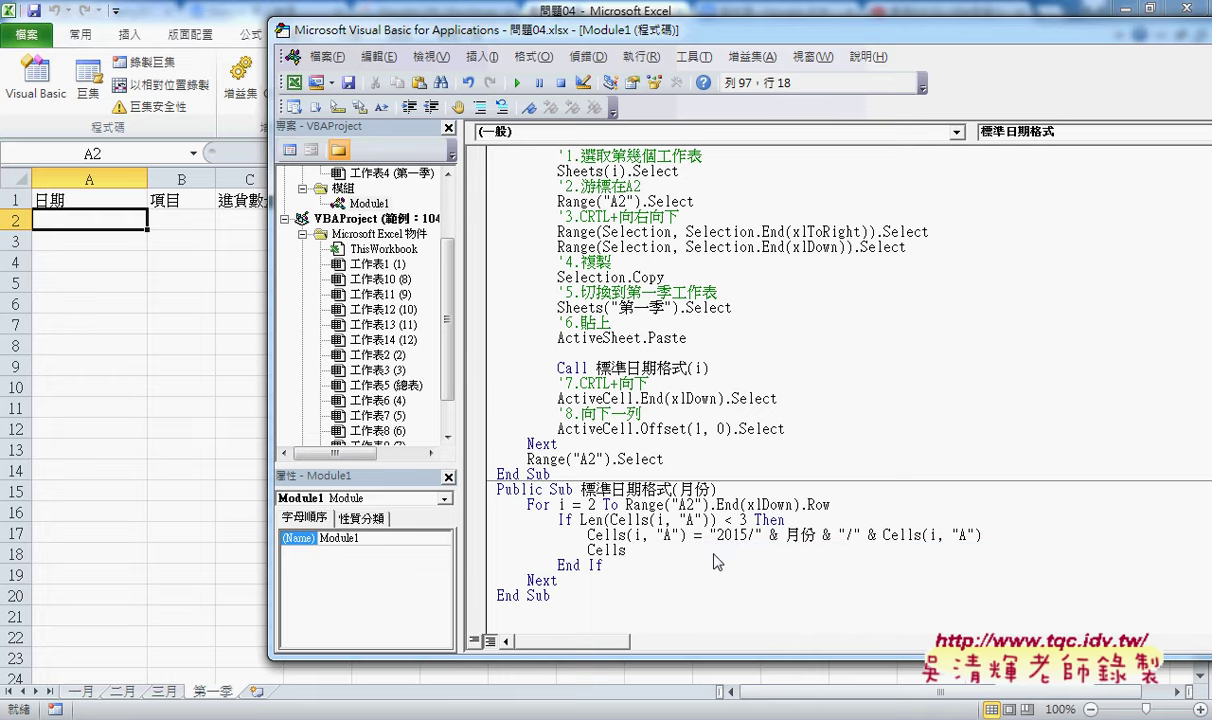
type(".n")
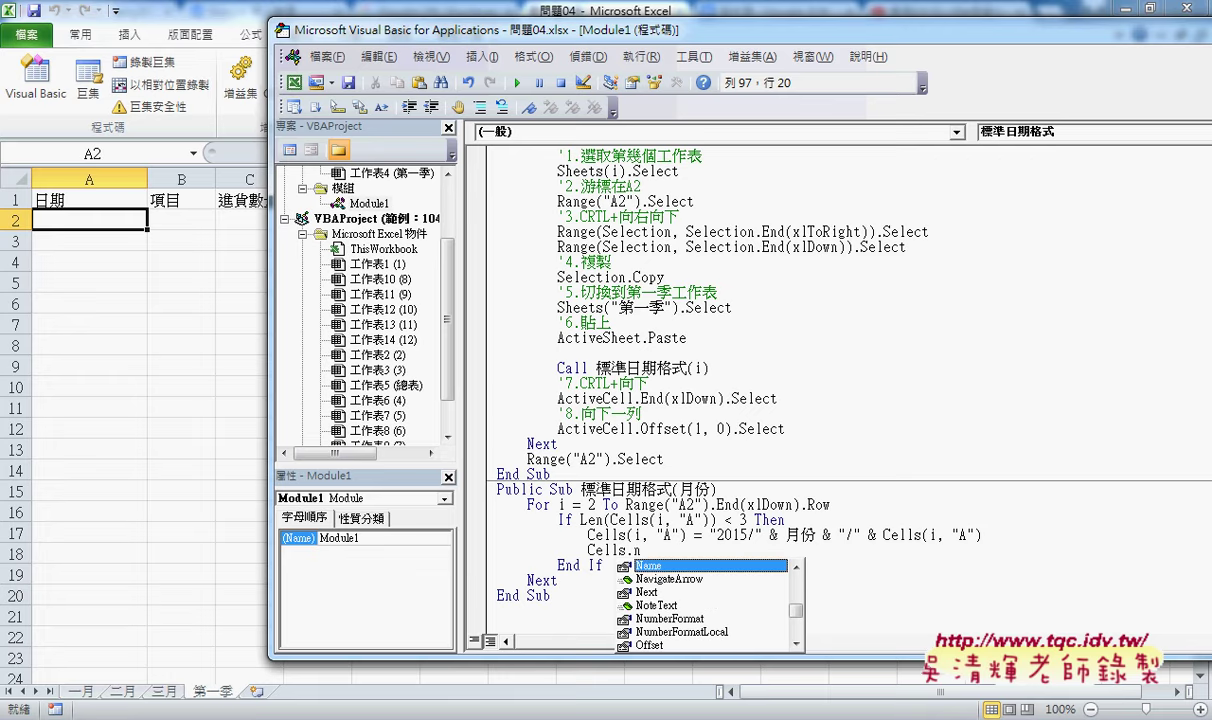
type("u")
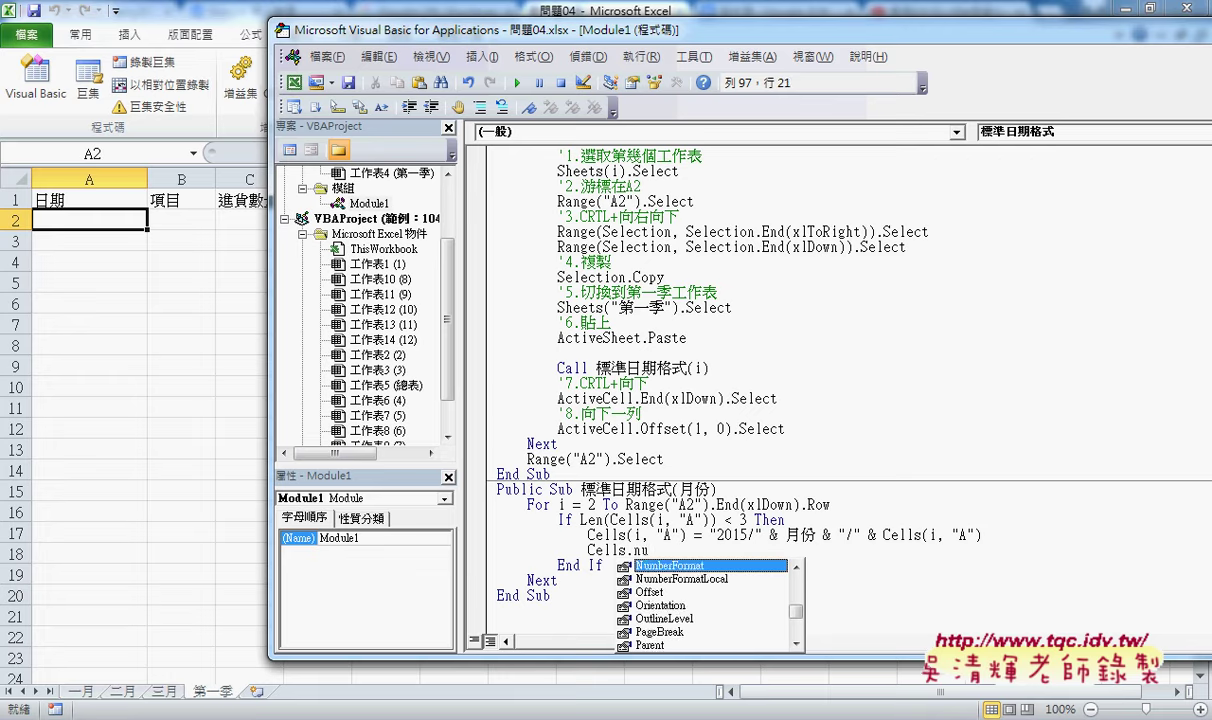
key("Down")
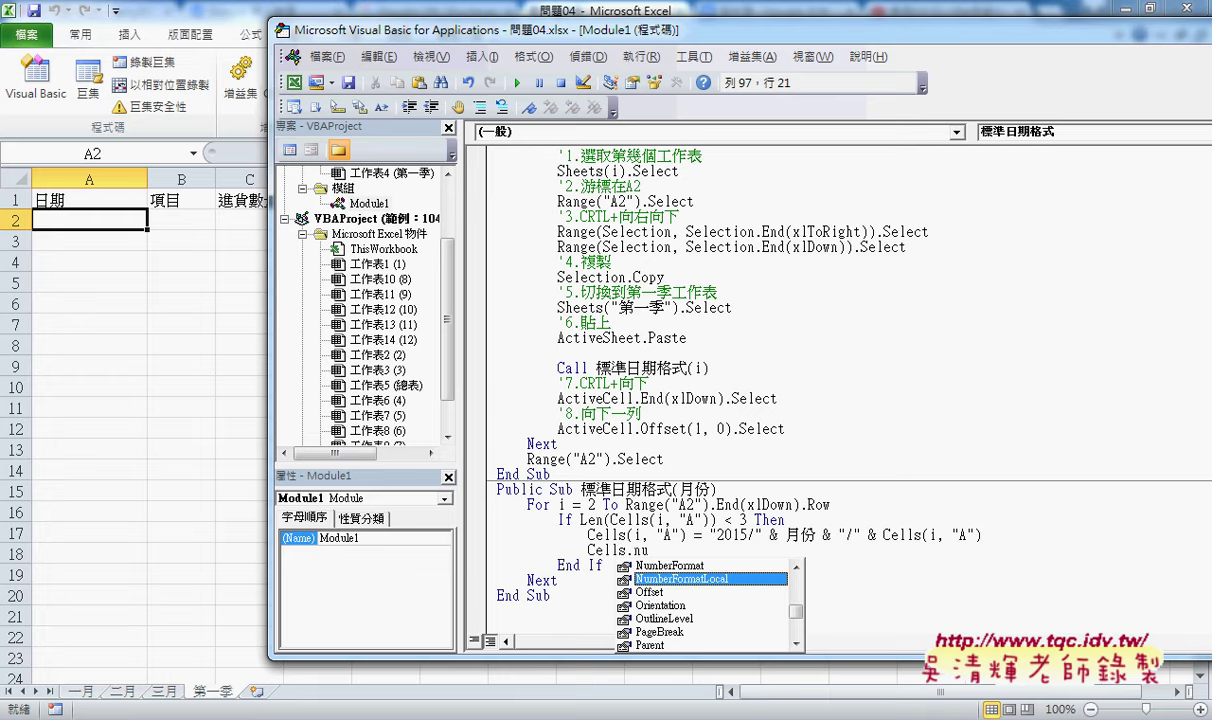
double_click(698, 579)
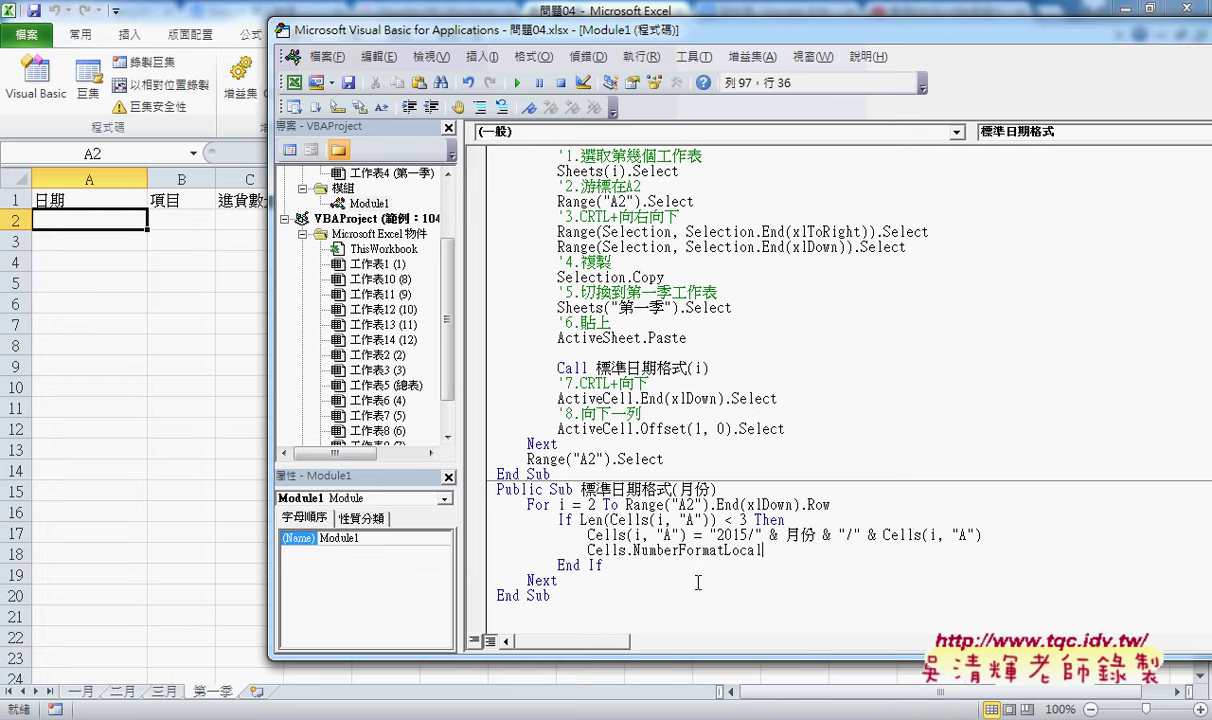
type("=")
type("\"\"")
key("Left")
type("[$-404]e.mm.dd(aaa);@")
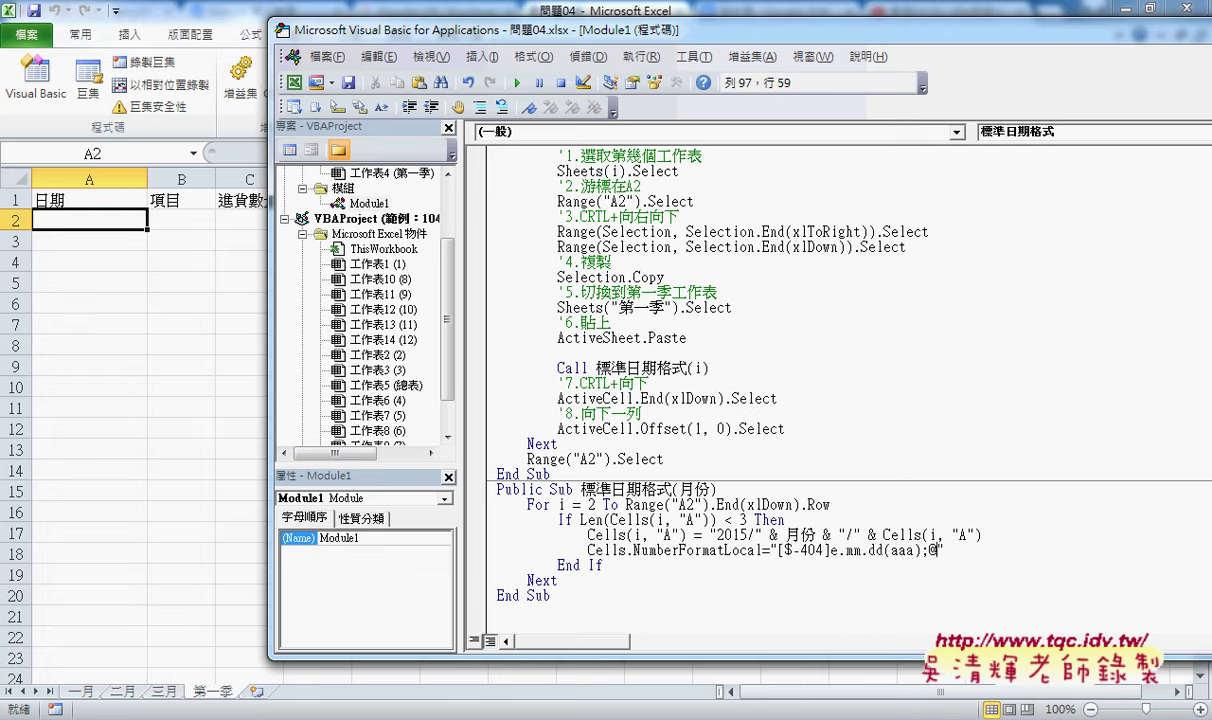
Copy the (i, "A") reference from the line above onto the format line
mouse_move(686, 535)
left_mouse_down()
mouse_move(628, 537)
mouse_move(635, 561)
mouse_move(629, 550)
left_mouse_up()
type("(i, \"A\")")
double_click(672, 550)
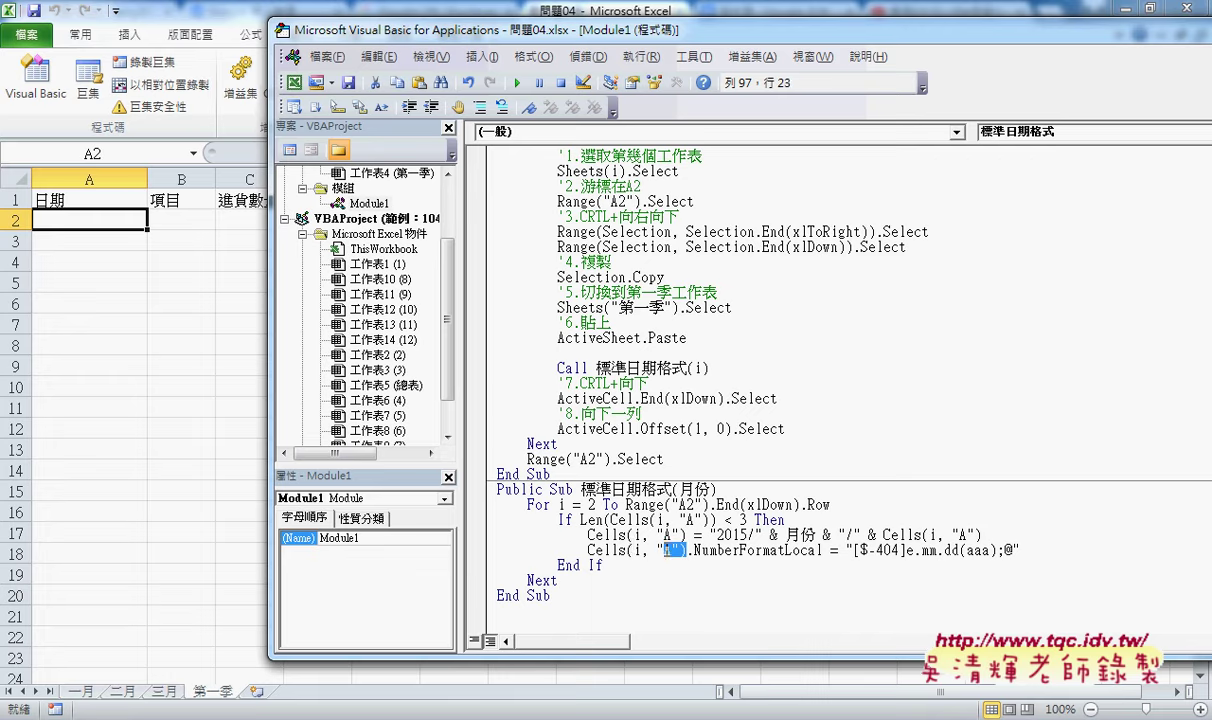
left_click(628, 550, "shift")
Run the 工作表整合_標準日期格式 macro so 第一季 shows dates like 104.01.01(週四)
left_click(670, 367)
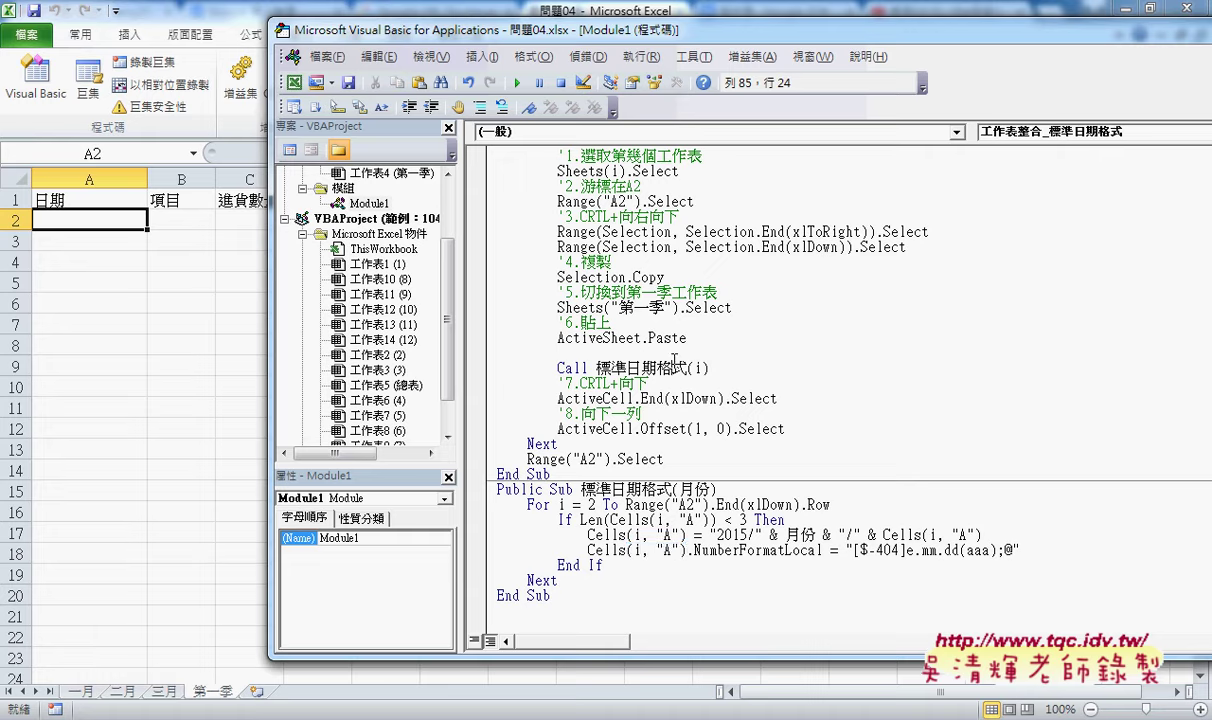
scroll(677, 358, "up", 2)
scroll(677, 358, "up", 2)
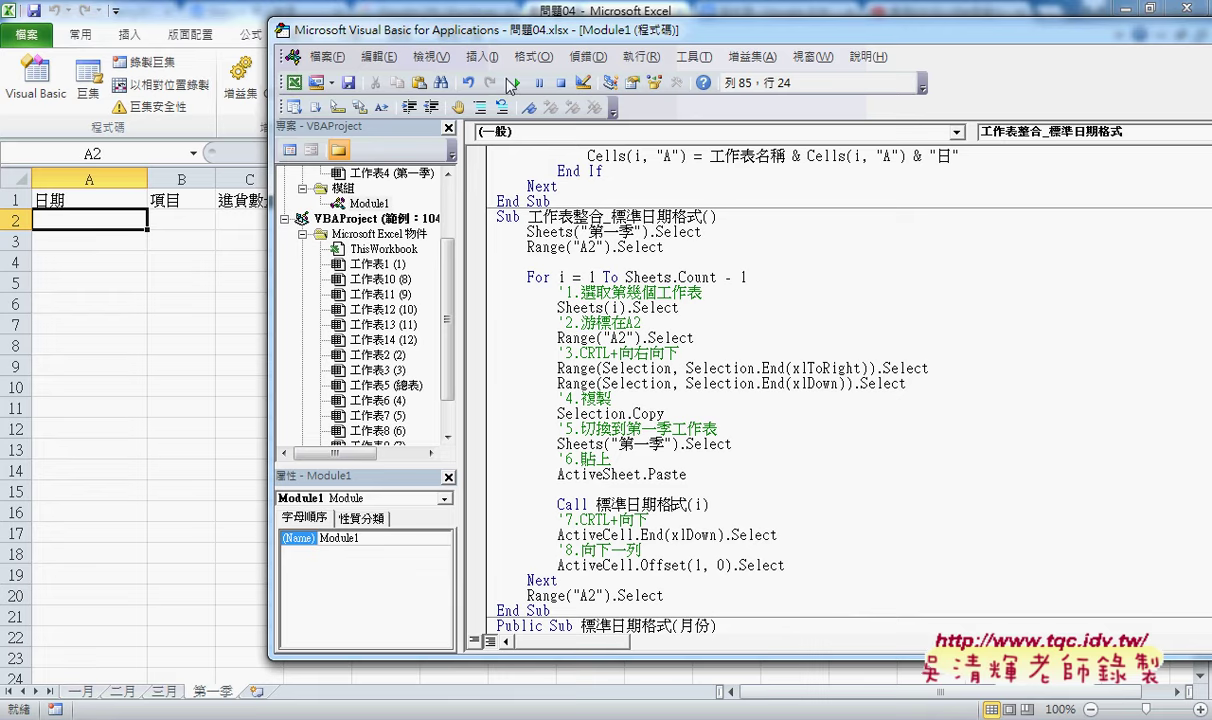
left_click(512, 81)
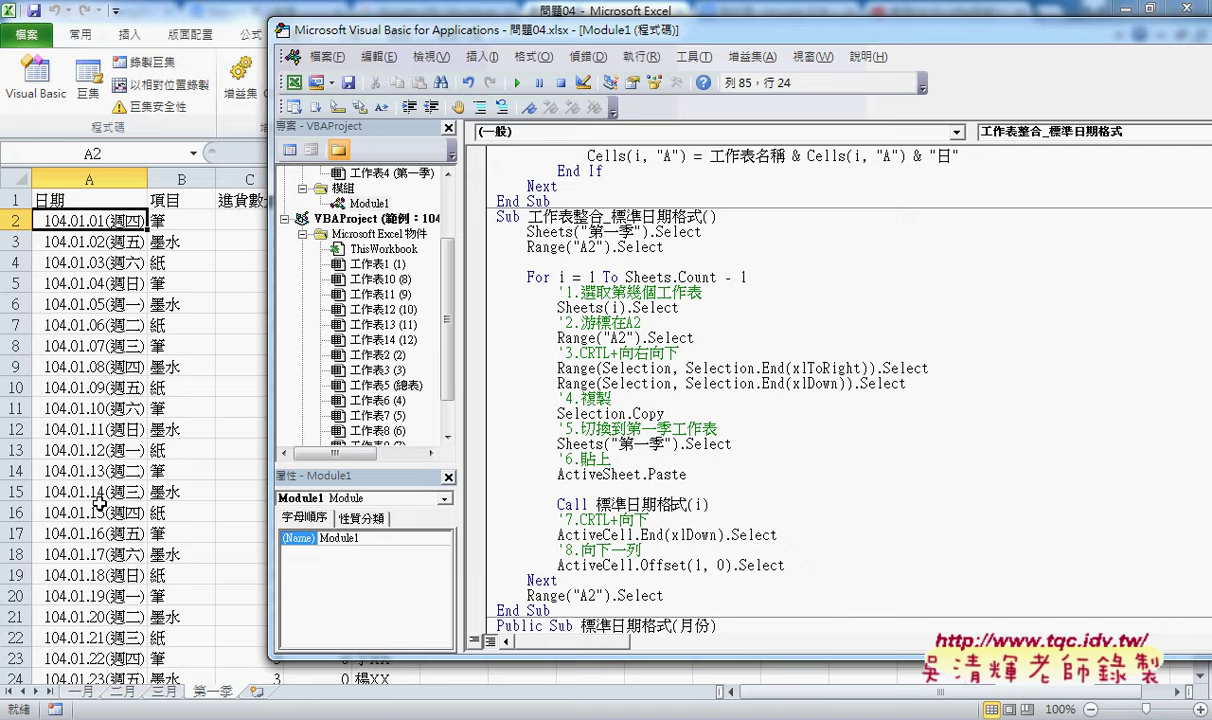
Highlight the date-prefix expression and NumberFormatLocal line, then return to the 第一季 worksheet
scroll(857, 492, "down", 1)
scroll(857, 492, "down", 2)
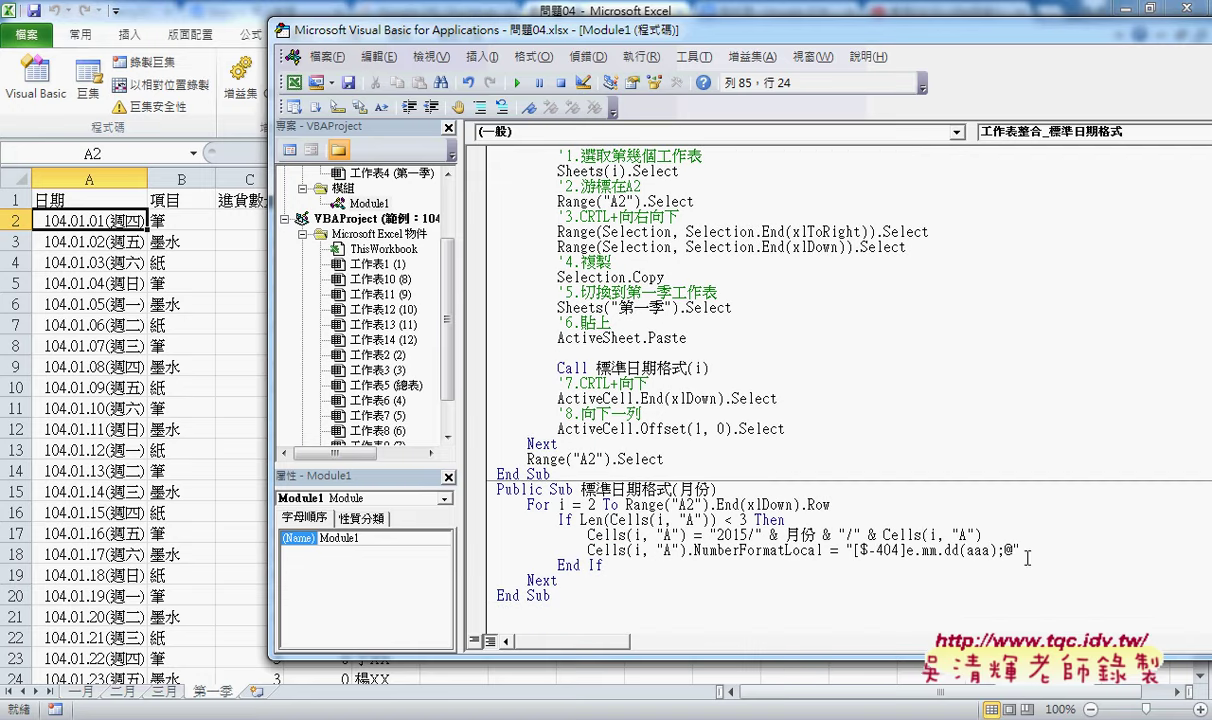
left_click_drag(710, 535, 983, 537)
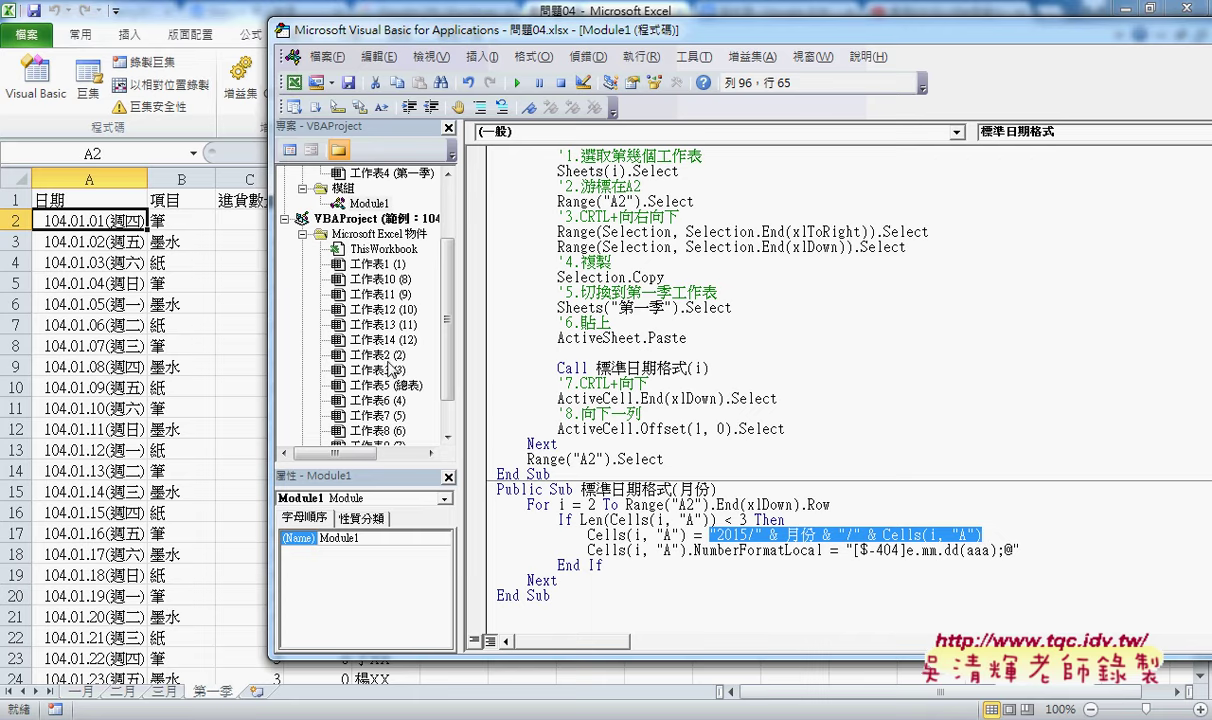
left_click_drag(688, 550, 823, 551)
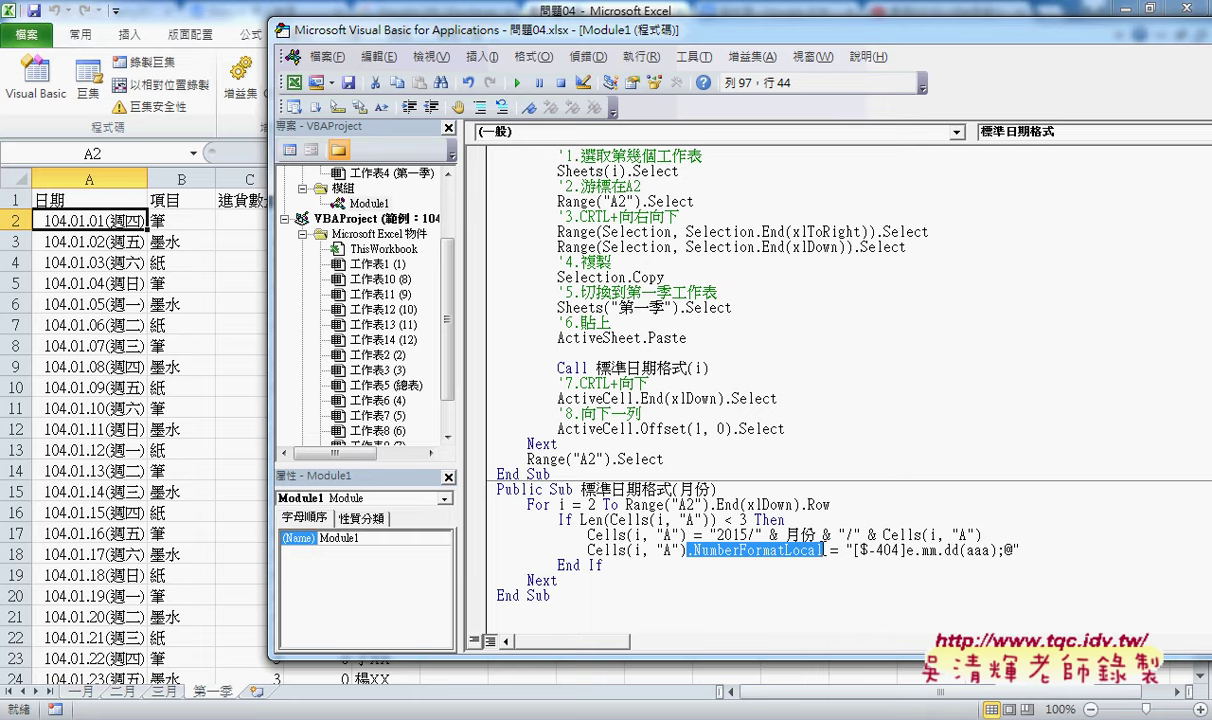
left_click(232, 24)
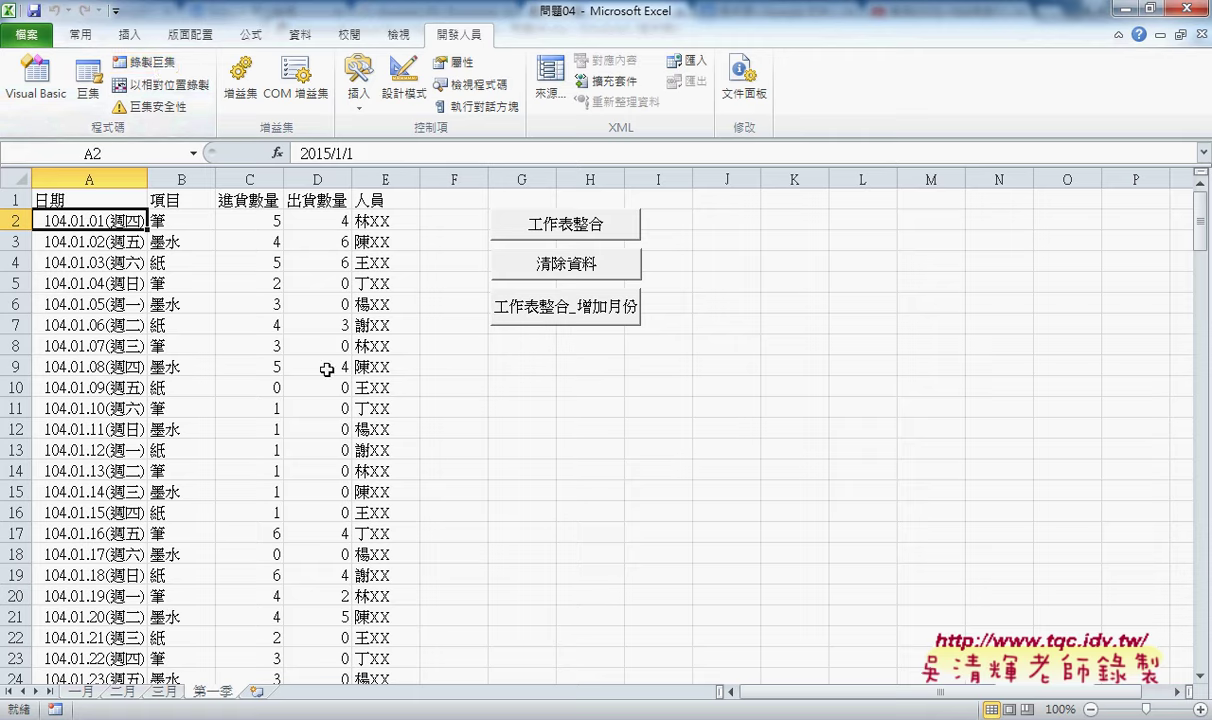
mouse_move(200, 706)
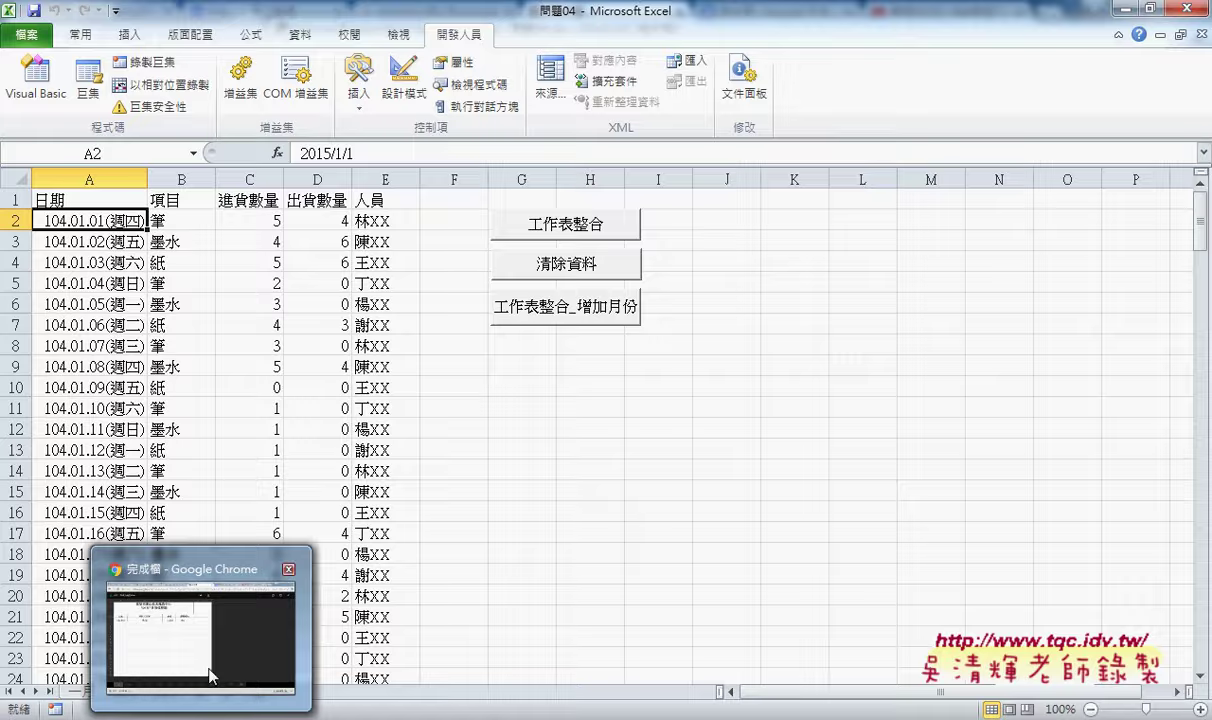
left_click(274, 538)
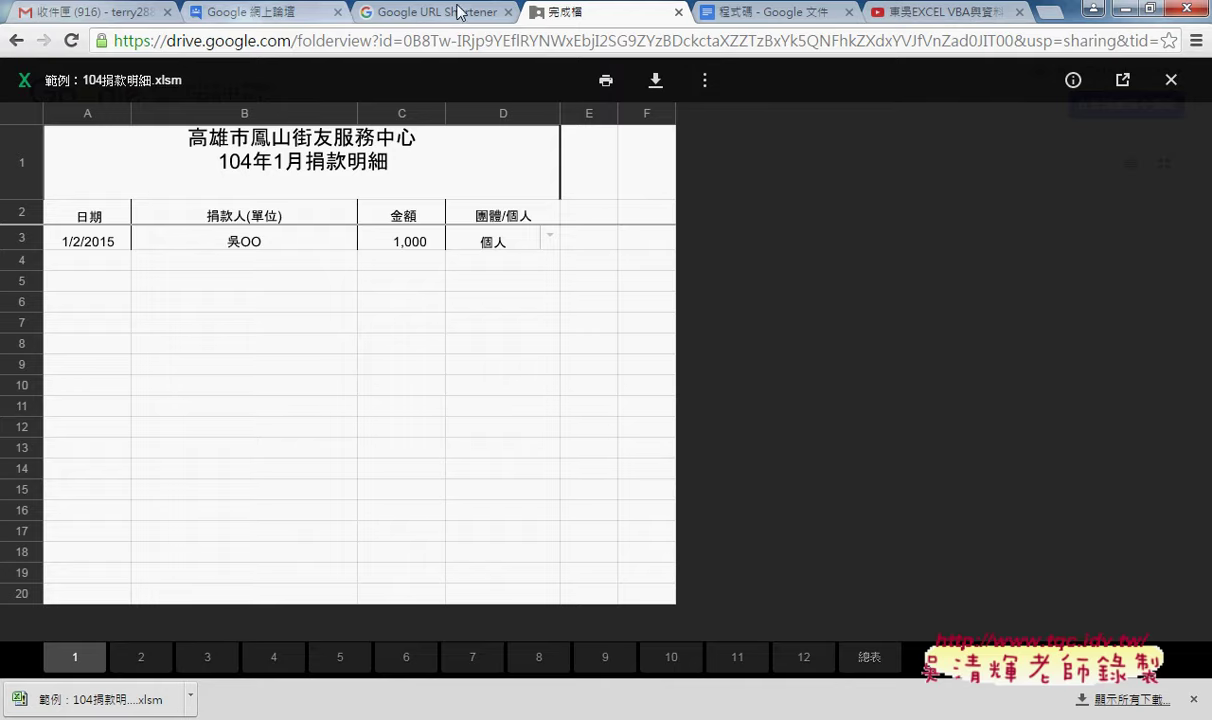
Bring up the 程式碼 Google Docs document and scroll through its code listing
left_click(760, 12)
scroll(695, 329, "down", 1)
scroll(680, 350, "up", 2)
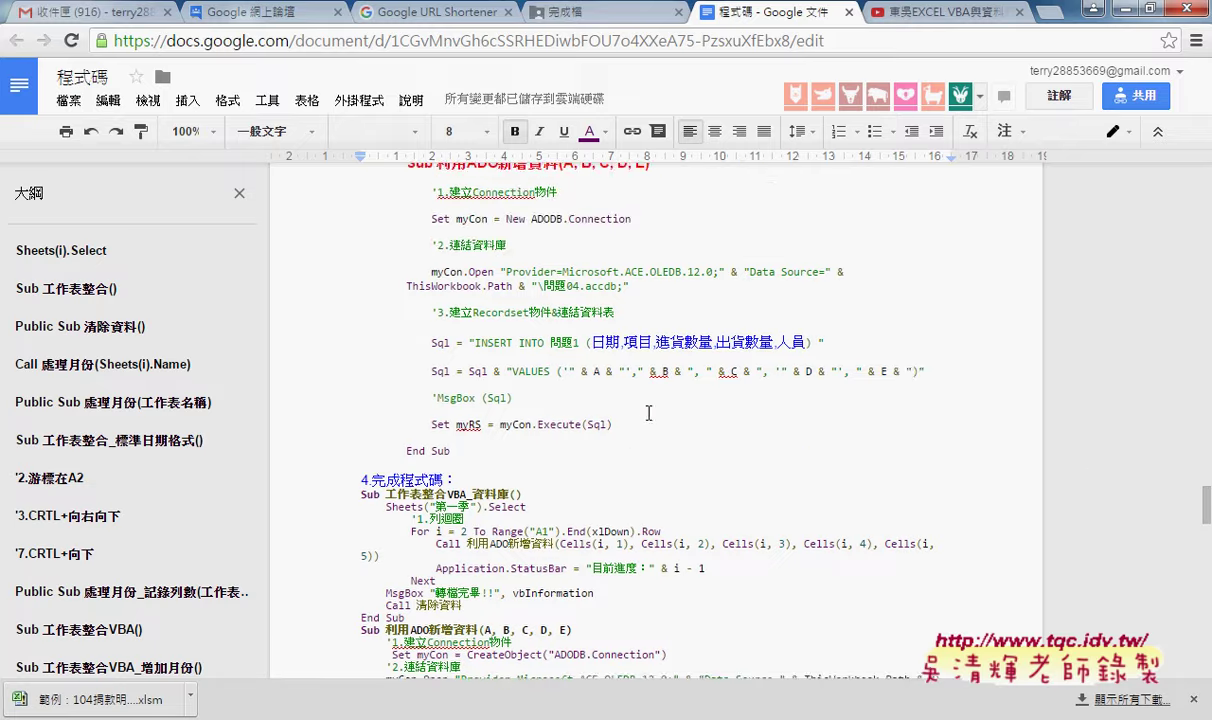
scroll(665, 380, "down", 10)
scroll(647, 412, "up", 4)
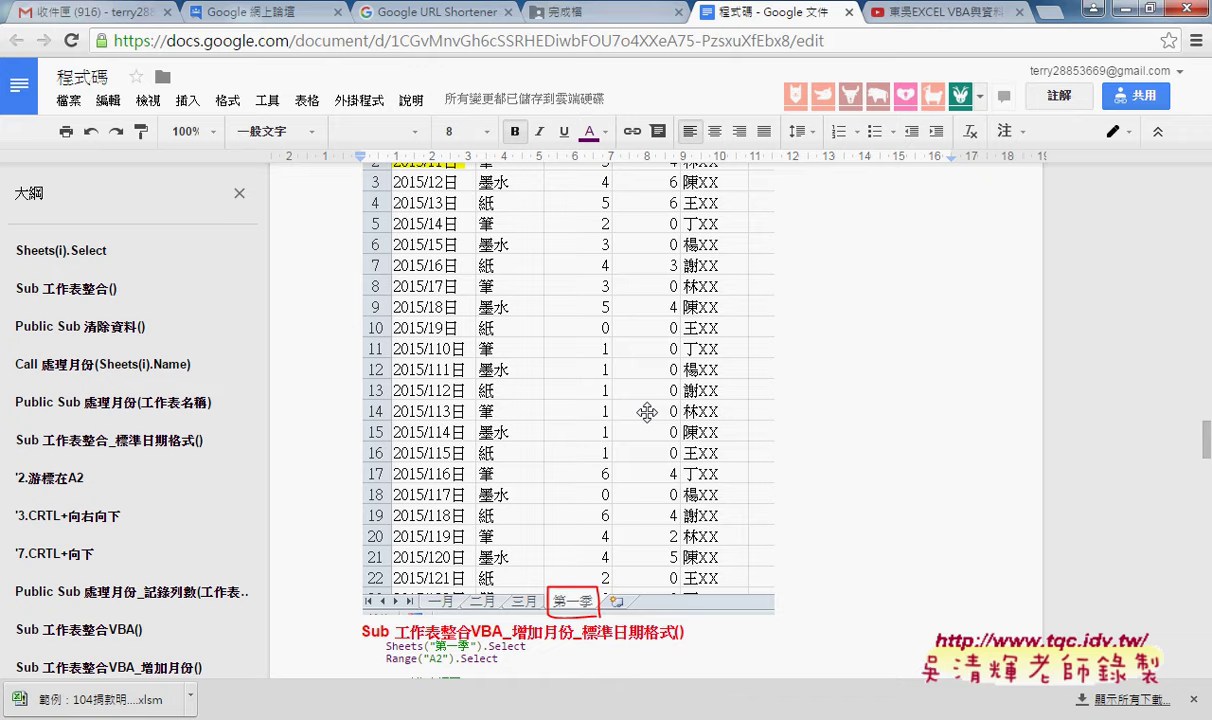
scroll(647, 412, "down", 3)
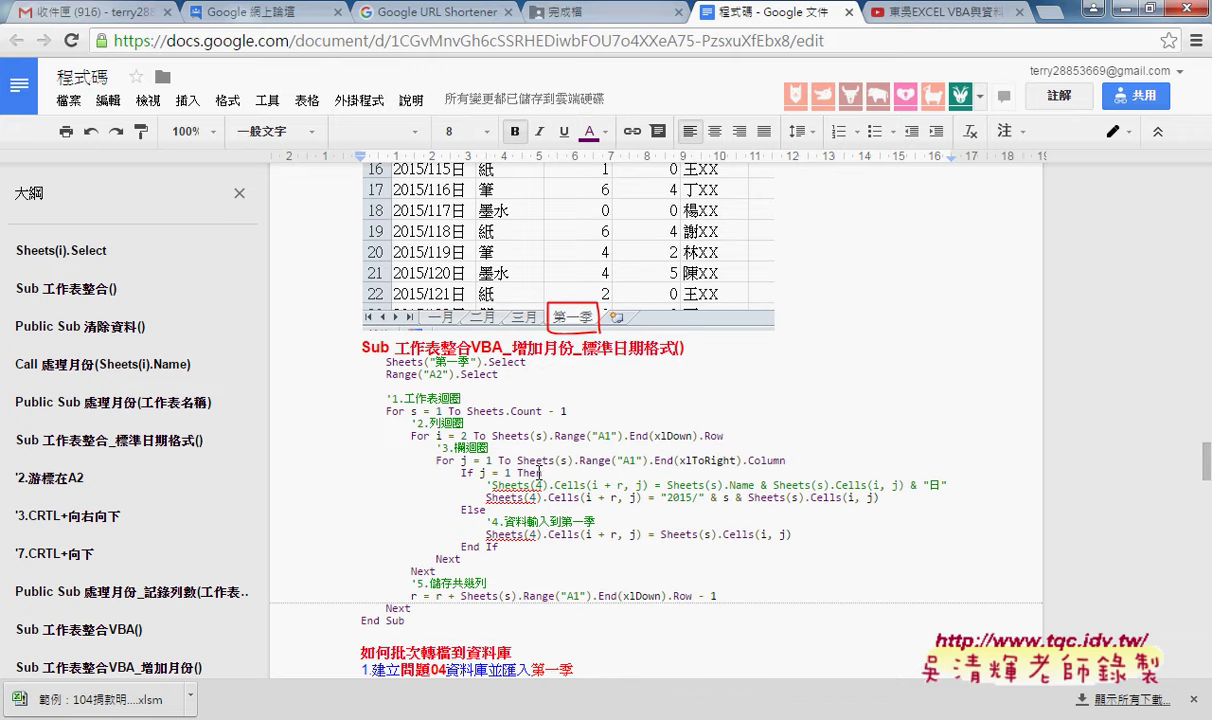
scroll(540, 472, "up", 6)
scroll(540, 472, "up", 2)
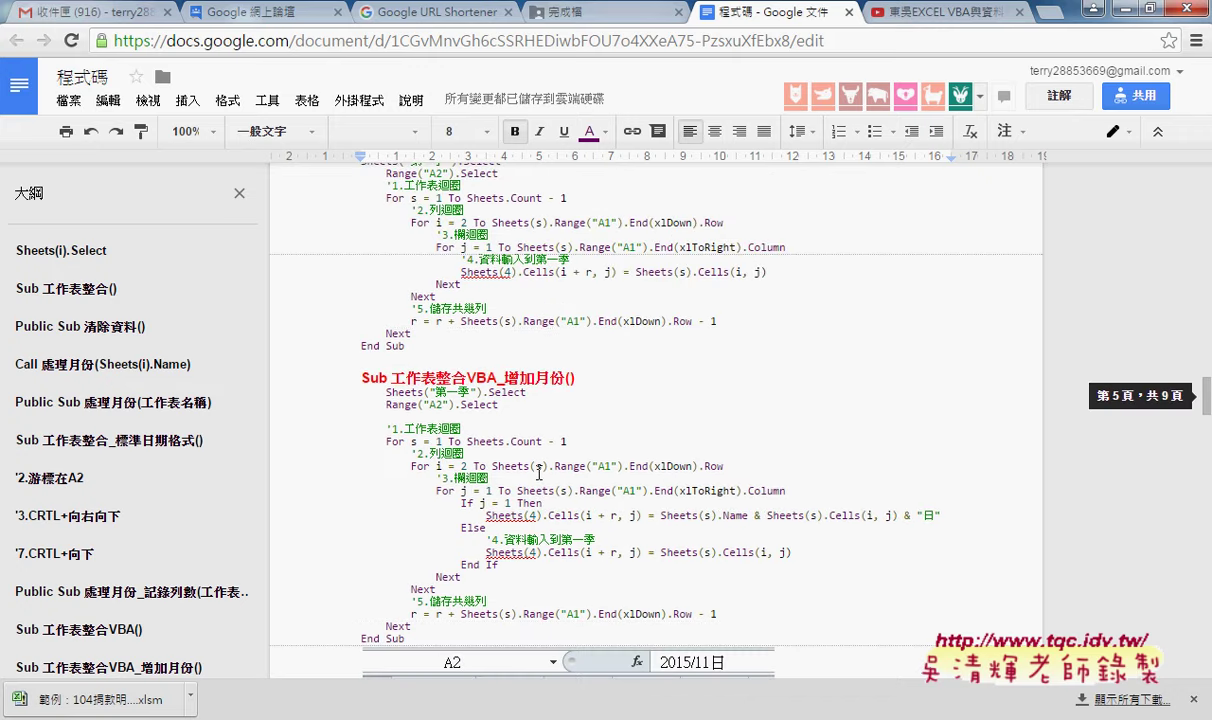
scroll(540, 472, "up", 1)
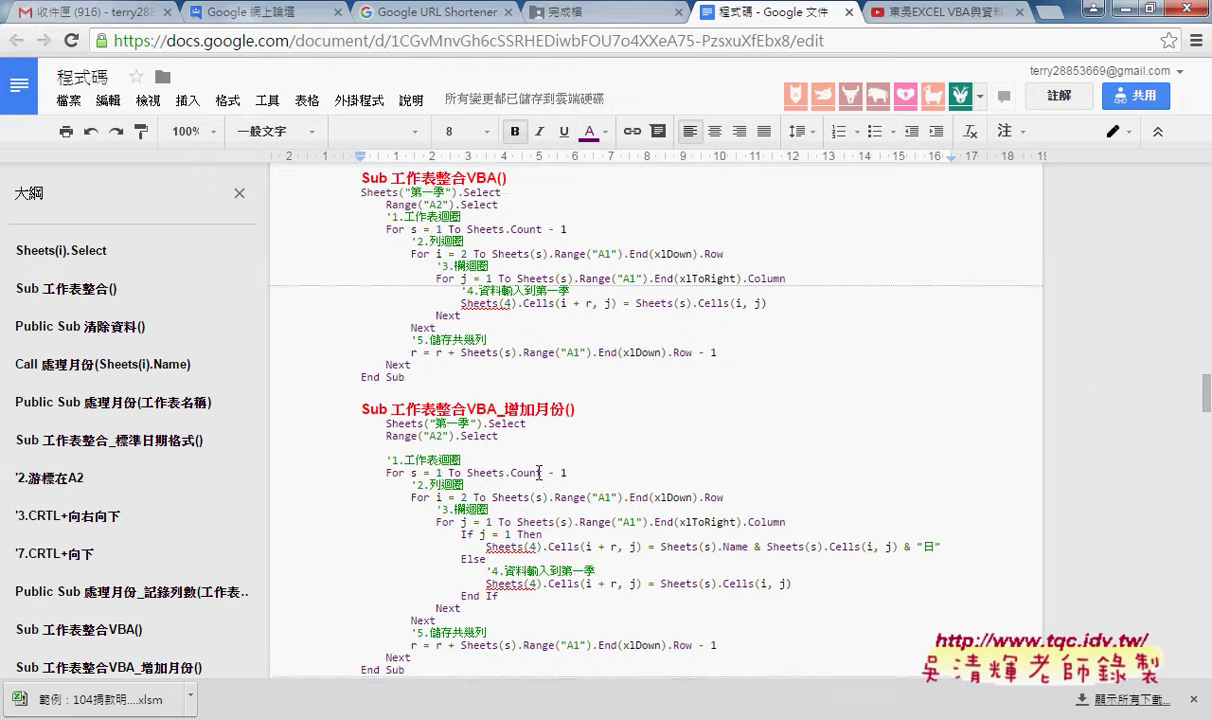
Scroll up to 工作表整合_標準日期格式 and select the 標準日期格式(月份) header line
scroll(540, 472, "up", 1)
scroll(538, 472, "up", 2)
scroll(538, 472, "up", 4)
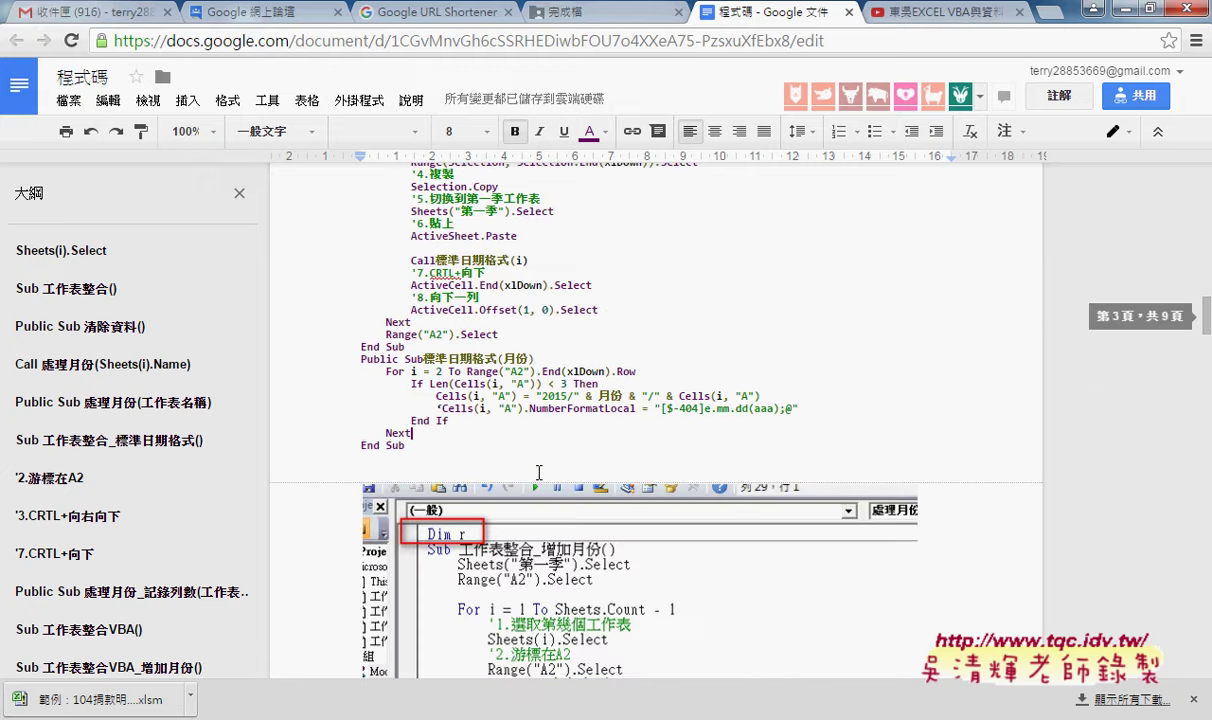
scroll(535, 460, "up", 2)
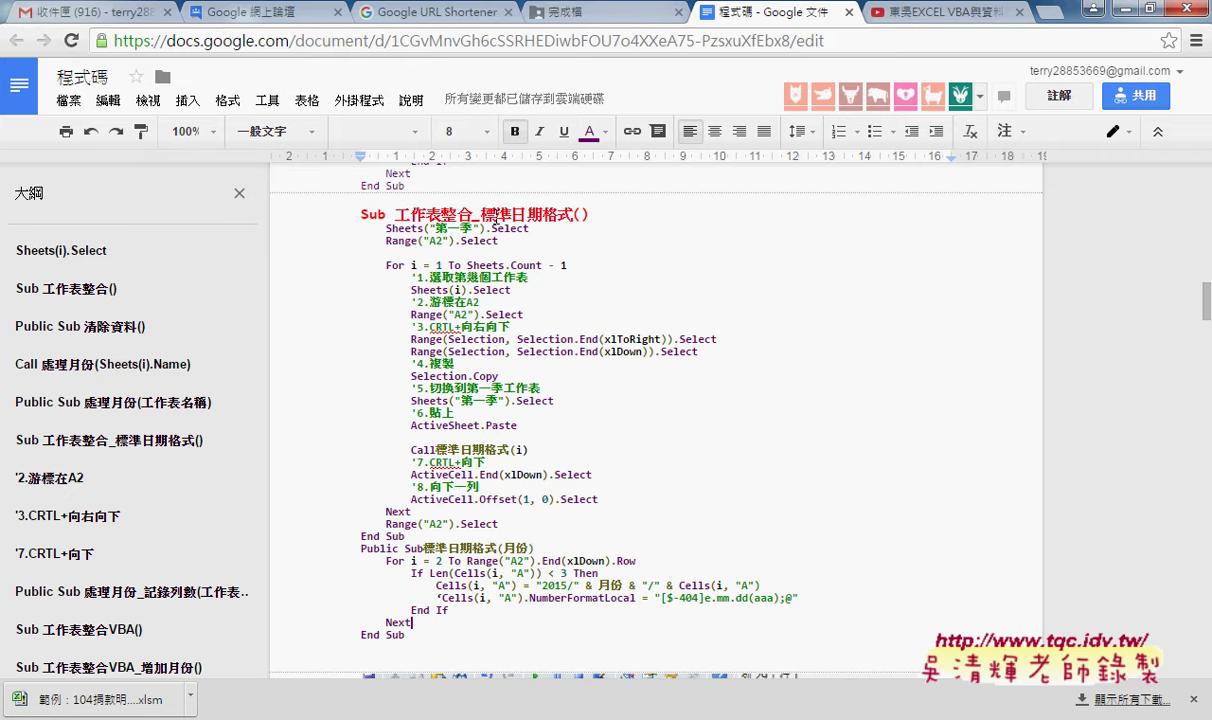
left_click(470, 200)
left_click_drag(535, 549, 358, 549)
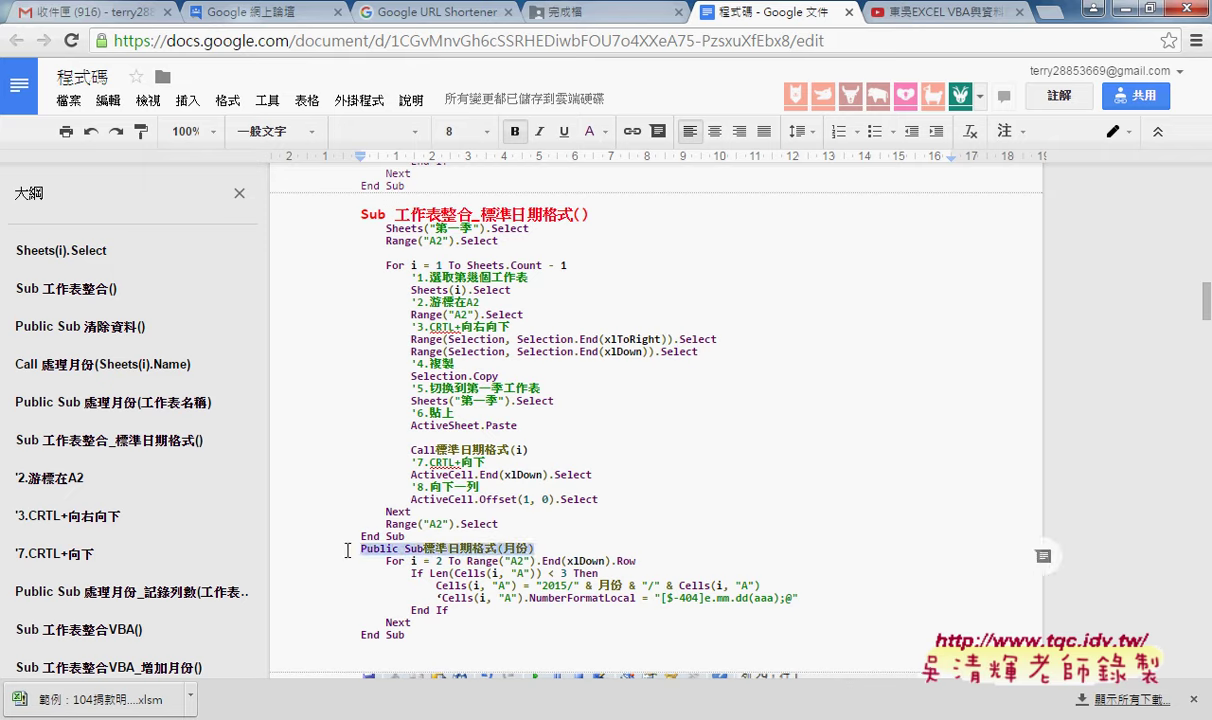